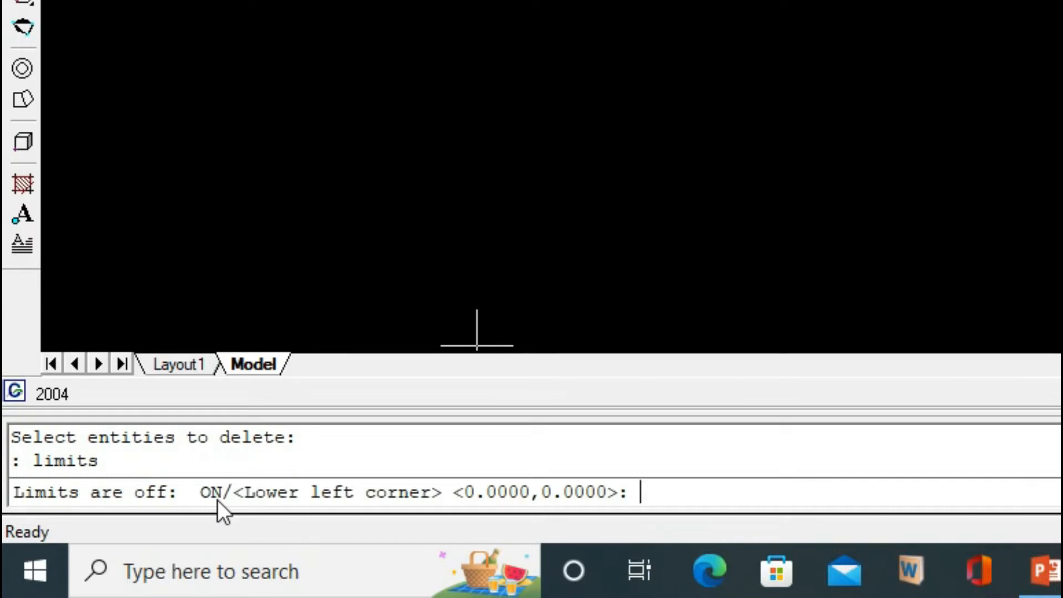
Accept drawing limits of 0,0 for the lower left and 200,200 for the upper right corner, and zoom to All.
{"action": "key", "text": "Return"}
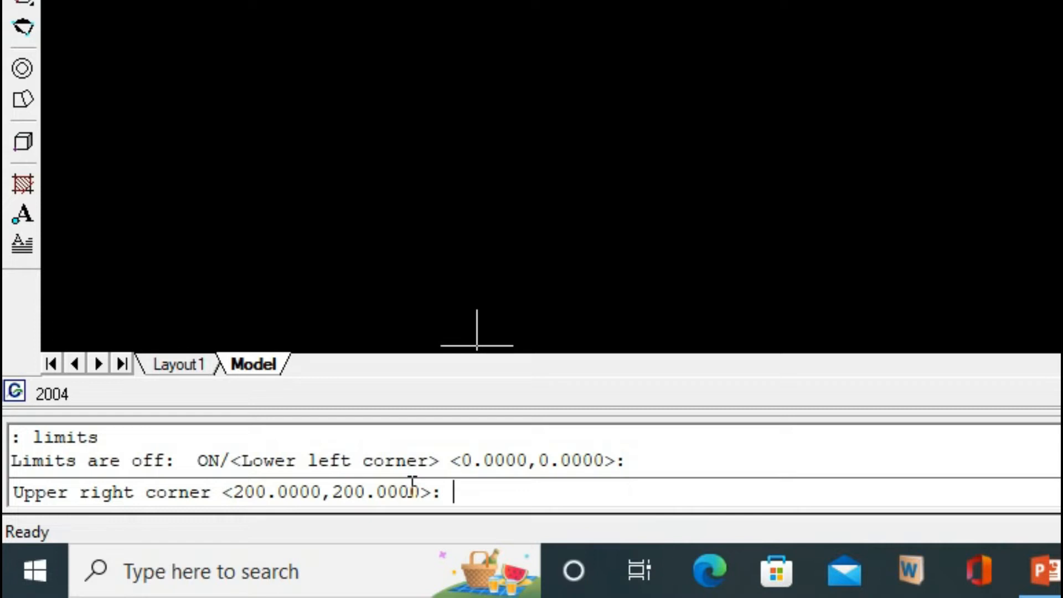
{"action": "key", "text": "Return"}
{"action": "type", "text": "zoom"}
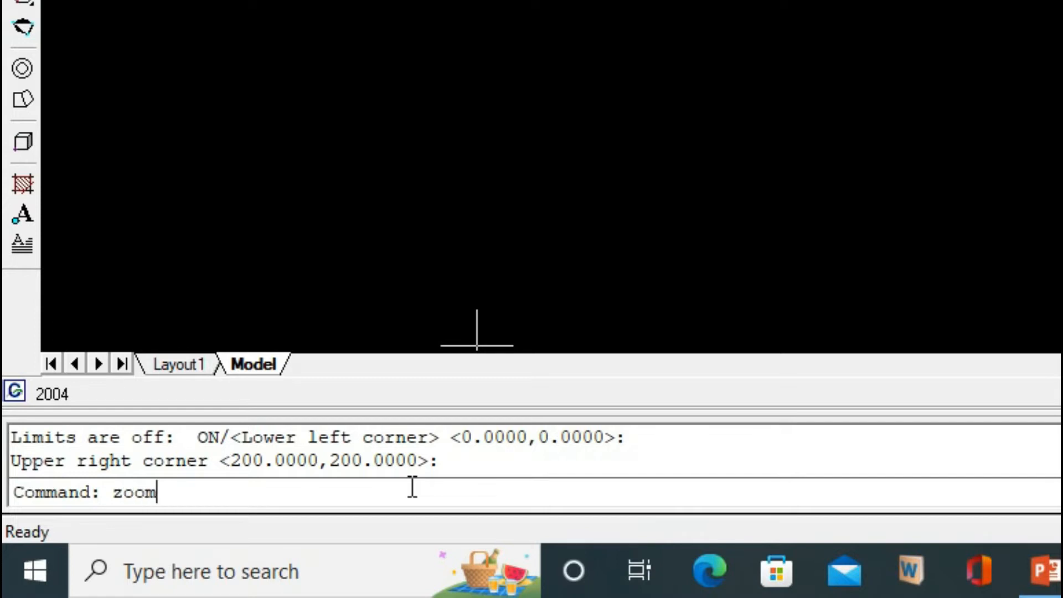
{"action": "key", "text": "Return"}
{"action": "type", "text": "a"}
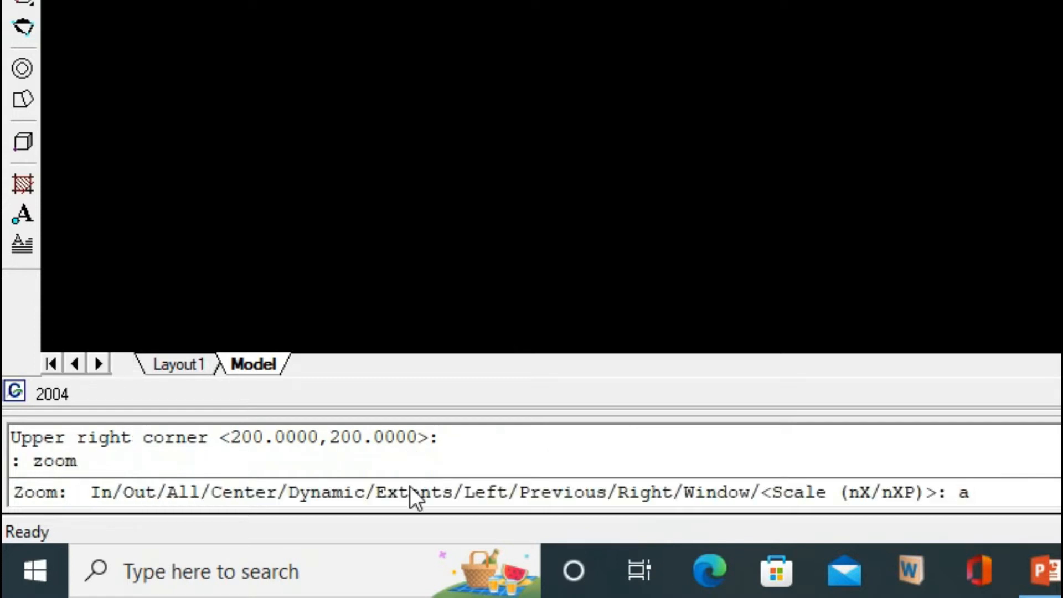
{"action": "key", "text": "Return"}
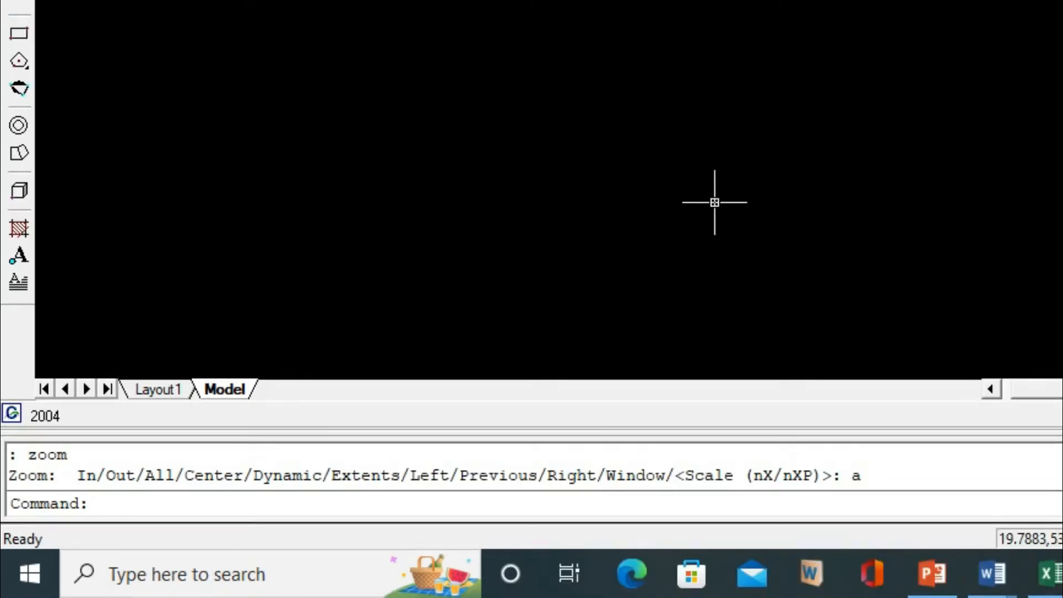
Consult the dimensioned reference drawing, start a line at the lower-left corner of the part and turn on orthogonal mode.
{"action": "key", "text": "alt+Tab"}
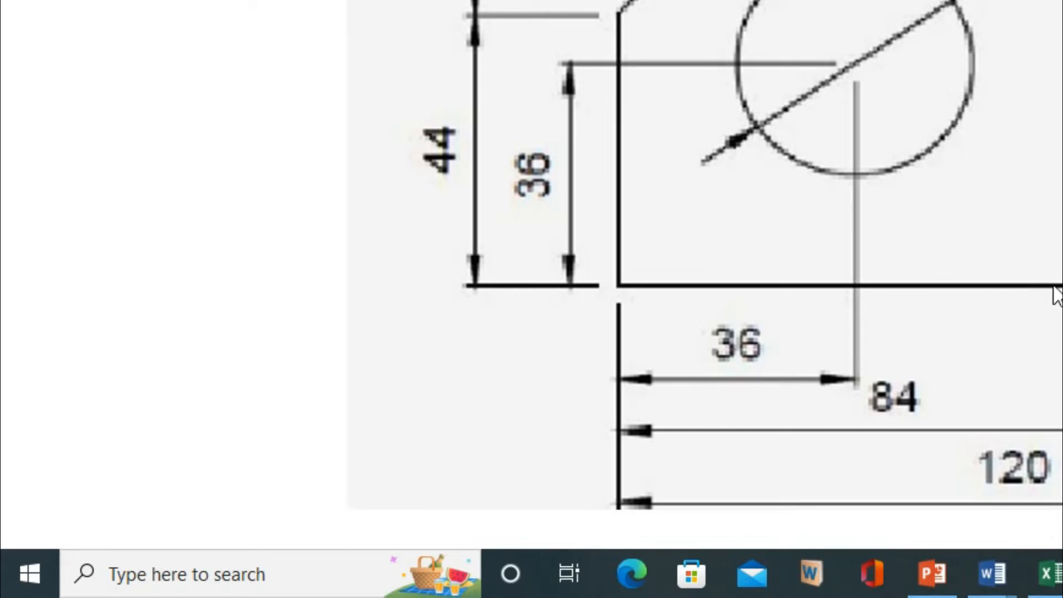
{"action": "key", "text": "alt+Tab"}
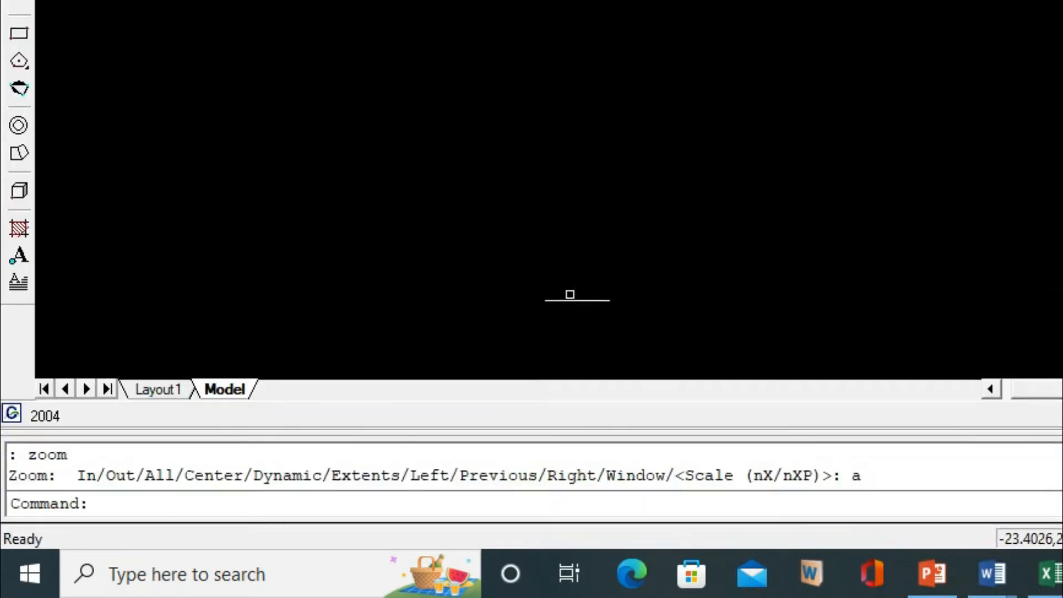
{"action": "type", "text": "l"}
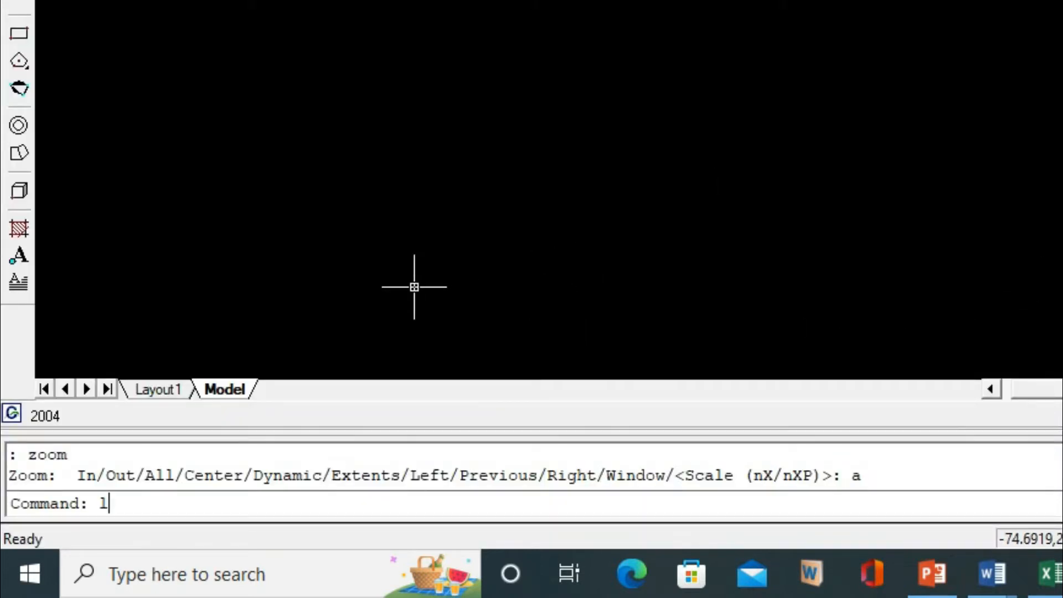
{"action": "key", "text": "Return"}
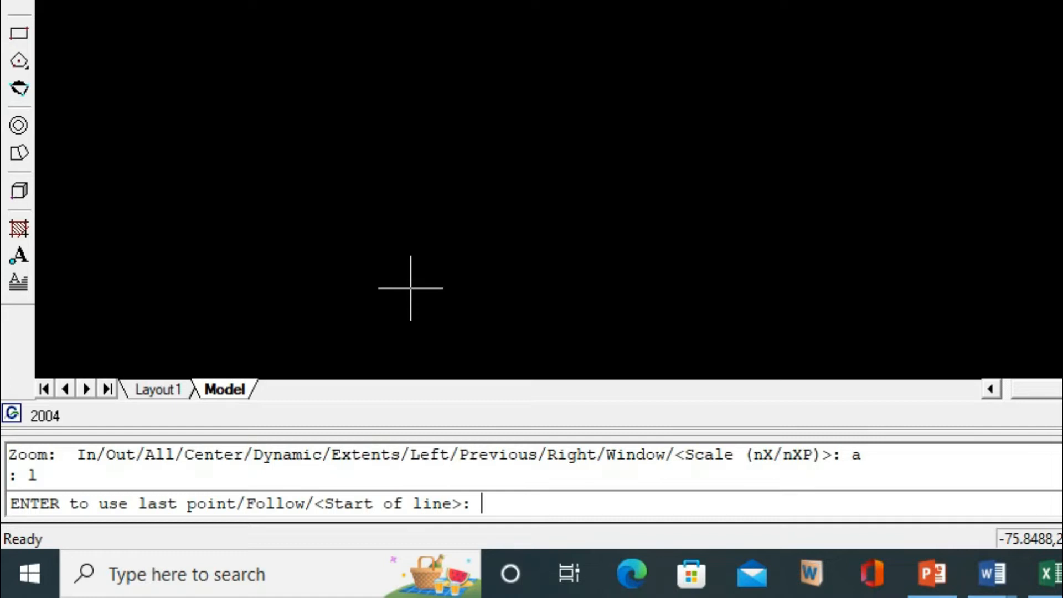
{"action": "left_click", "coordinate": [210, 238]}
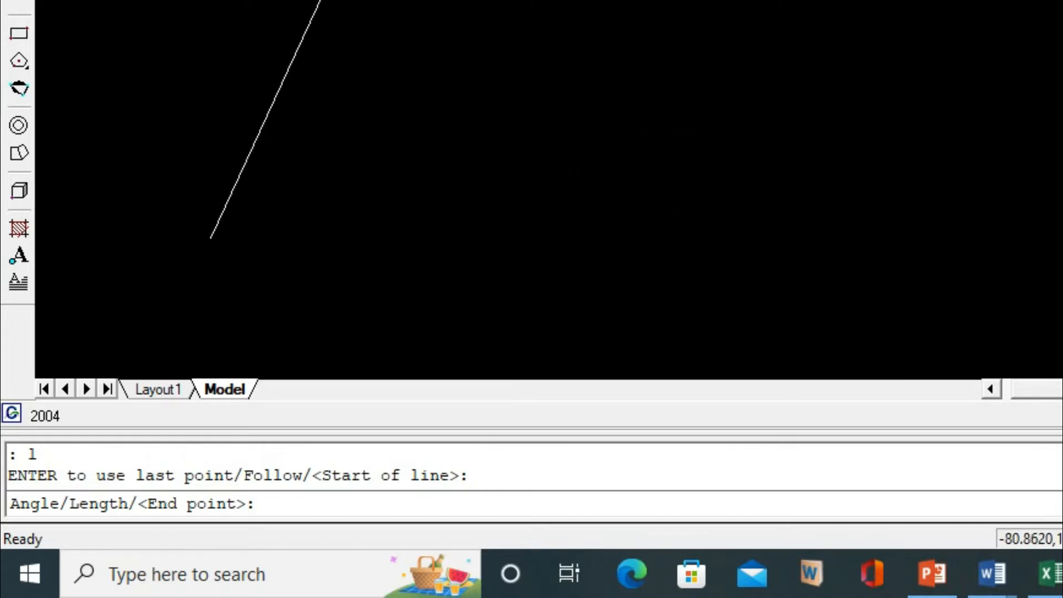
{"action": "left_click", "coordinate": [239, 0]}
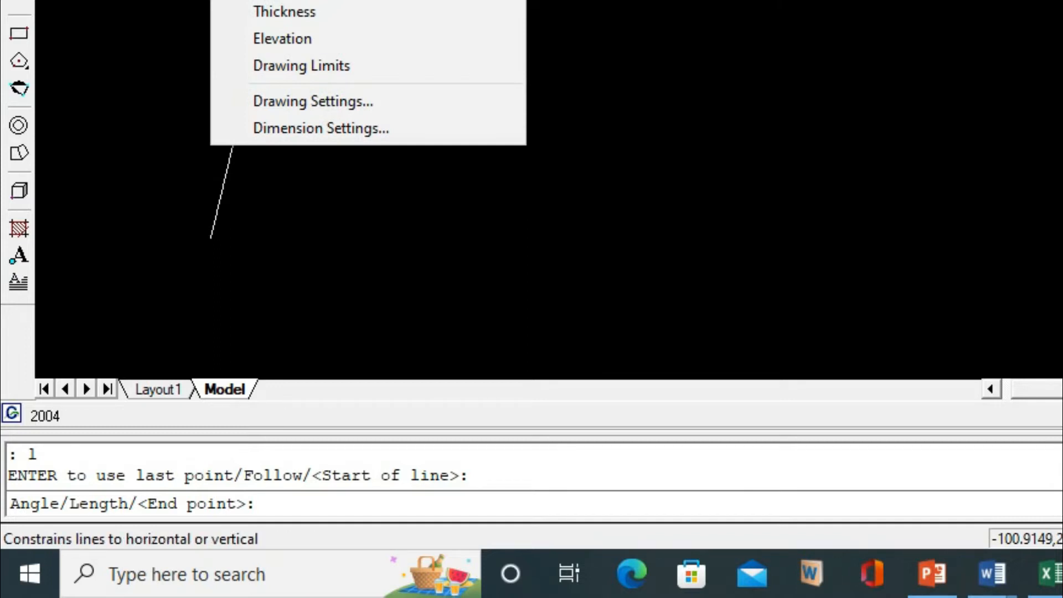
{"action": "left_click", "coordinate": [277, 0]}
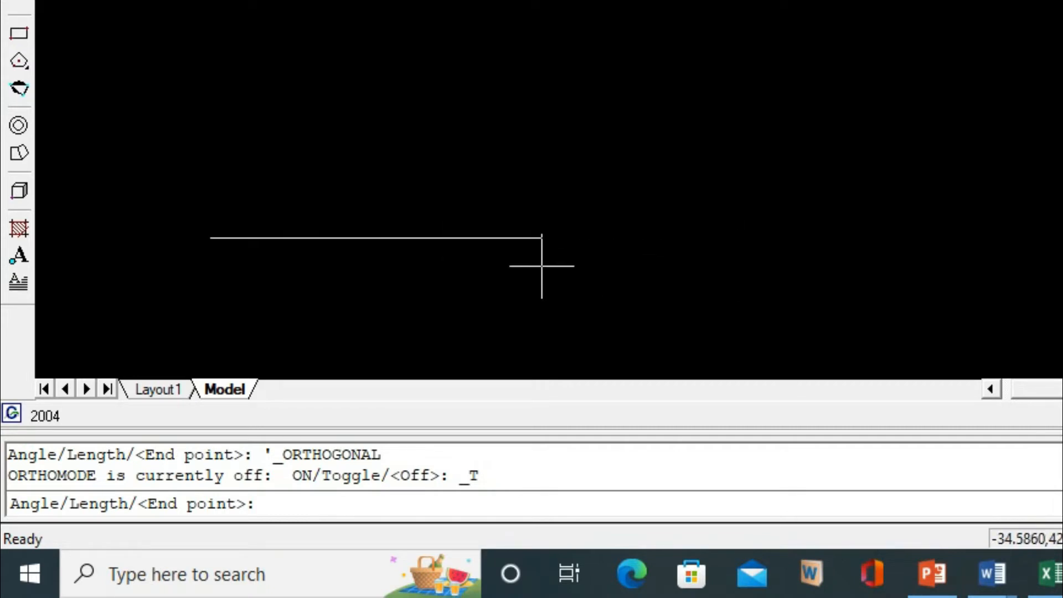
Draw the part's horizontal base line at angle 0 with a length of 120, checking the reference drawing for the dimension.
{"action": "type", "text": "a"}
{"action": "key", "text": "Return"}
{"action": "type", "text": "0"}
{"action": "key", "text": "Return"}
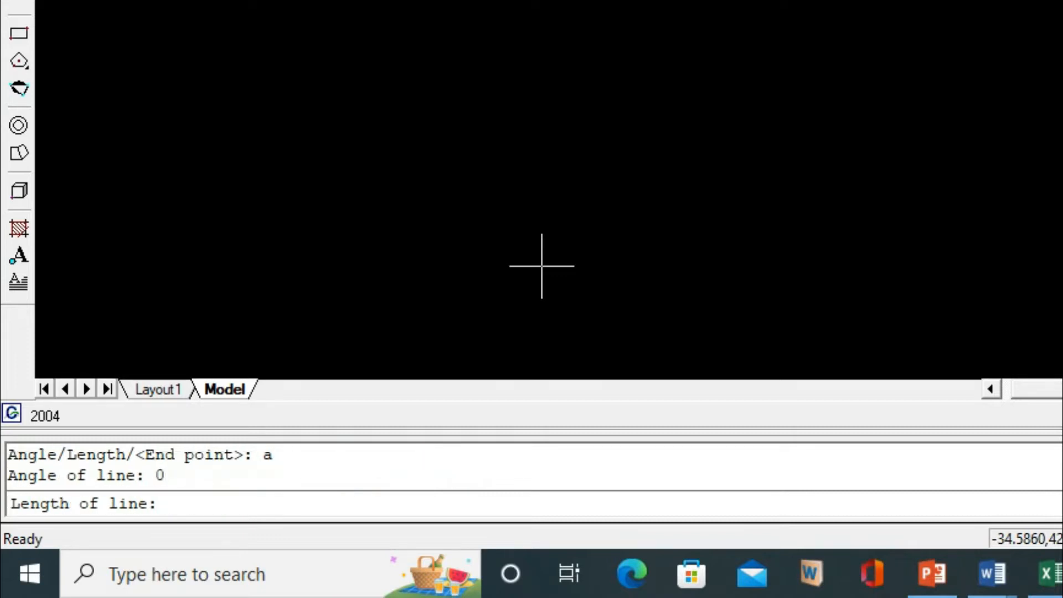
{"action": "key", "text": "alt+Tab"}
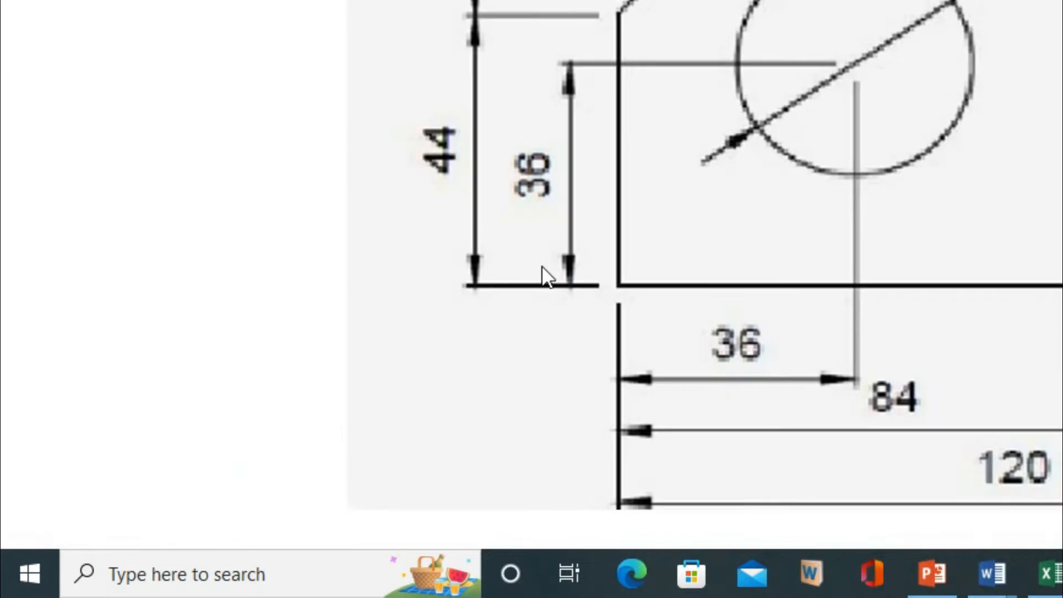
{"action": "key", "text": "alt+Tab"}
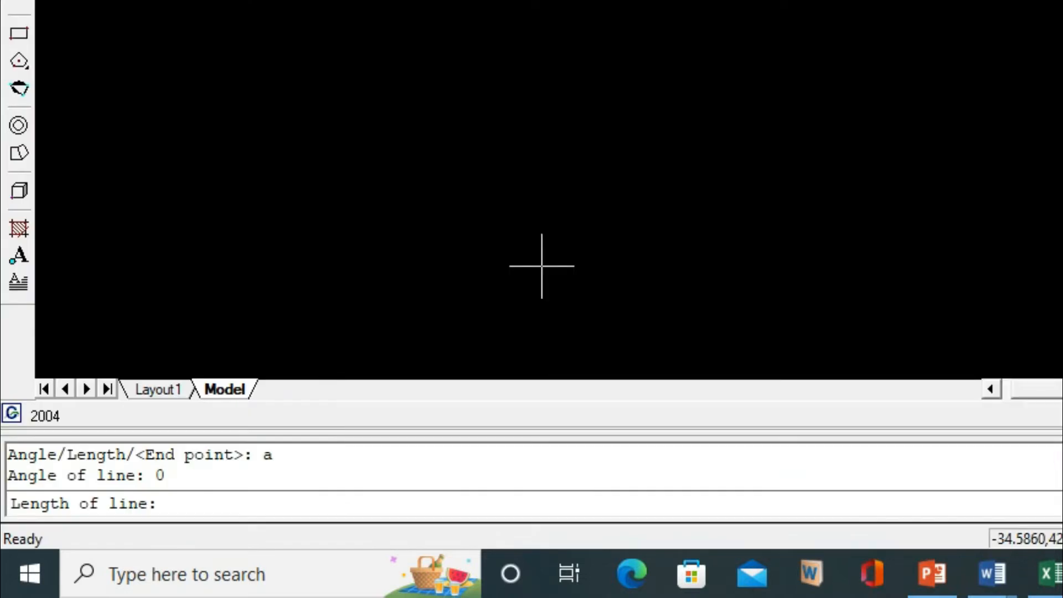
{"action": "type", "text": "120"}
{"action": "key", "text": "Return"}
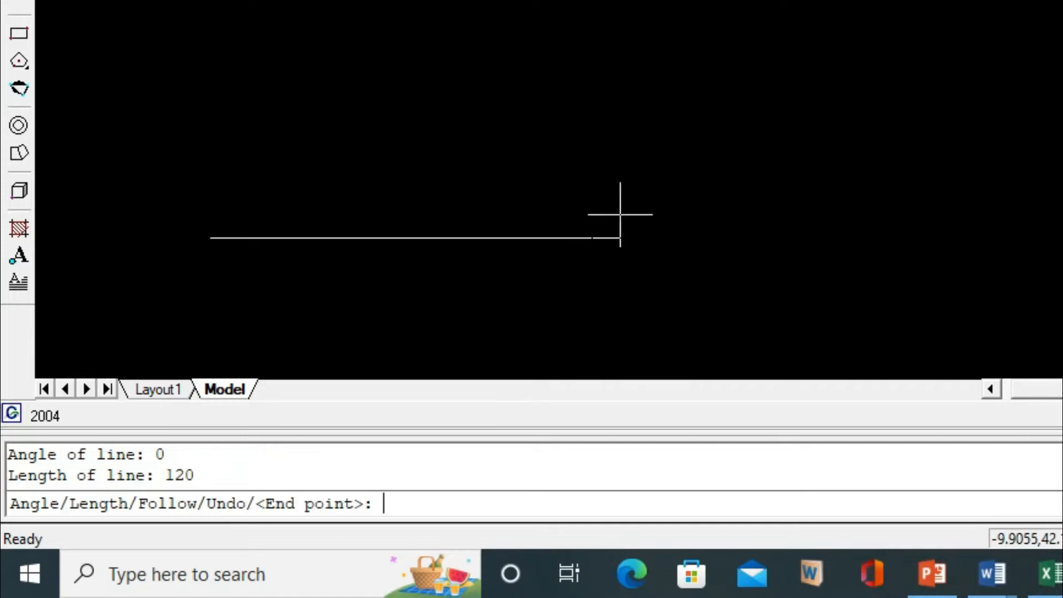
{"action": "key", "text": "Return"}
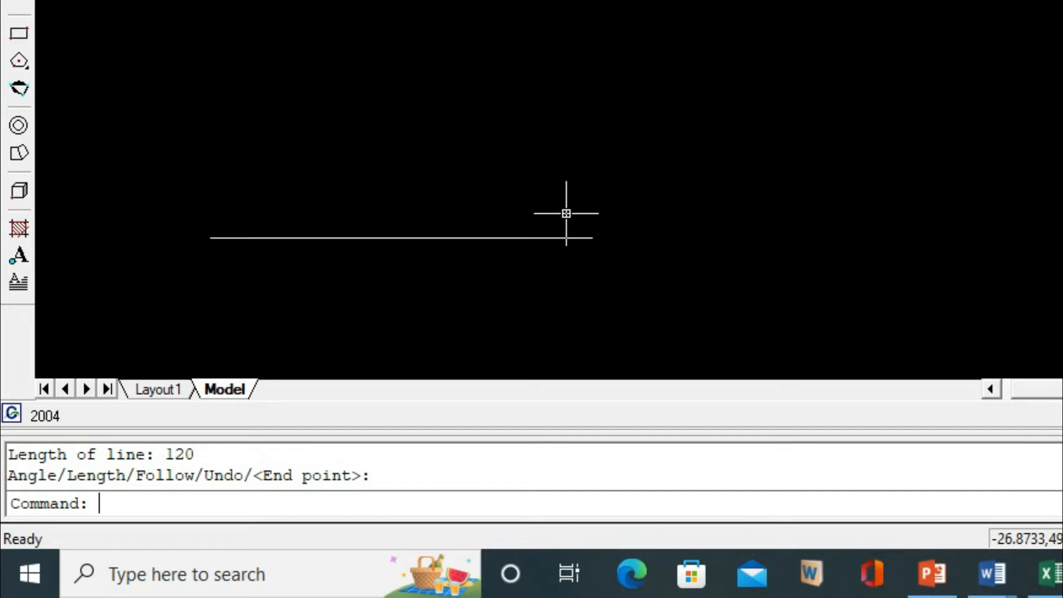
Draw a vertical line from the left end of the base line at angle 90 with a length of 44.
{"action": "type", "text": "l"}
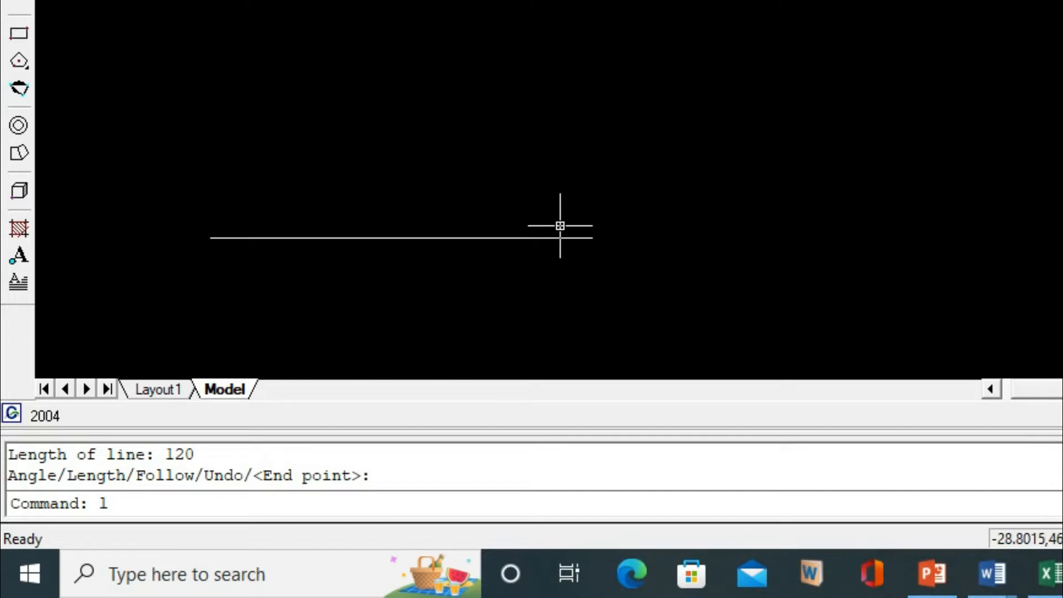
{"action": "key", "text": "Return"}
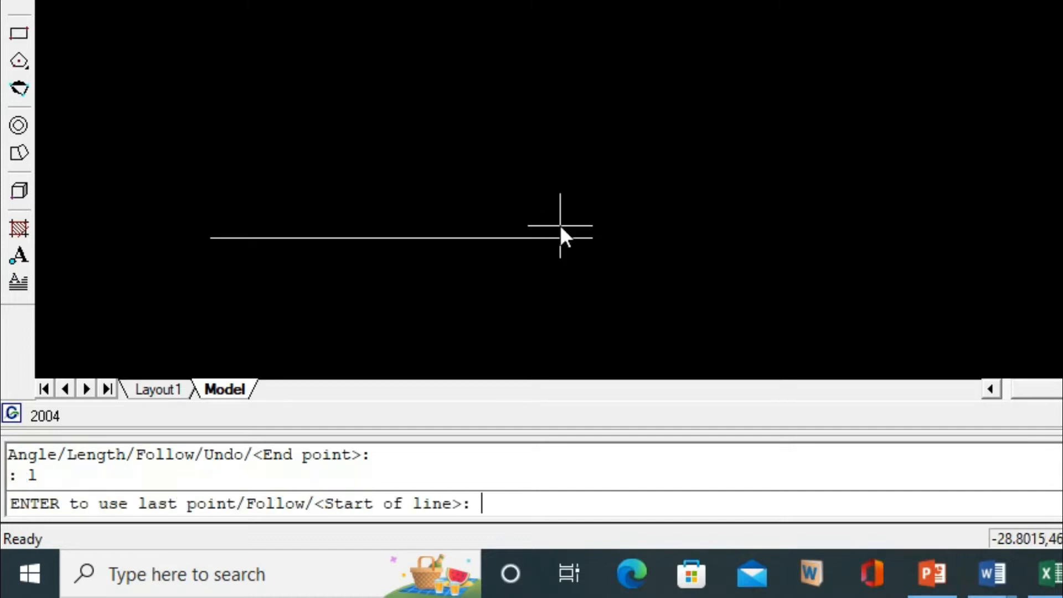
{"action": "left_click", "coordinate": [211, 238]}
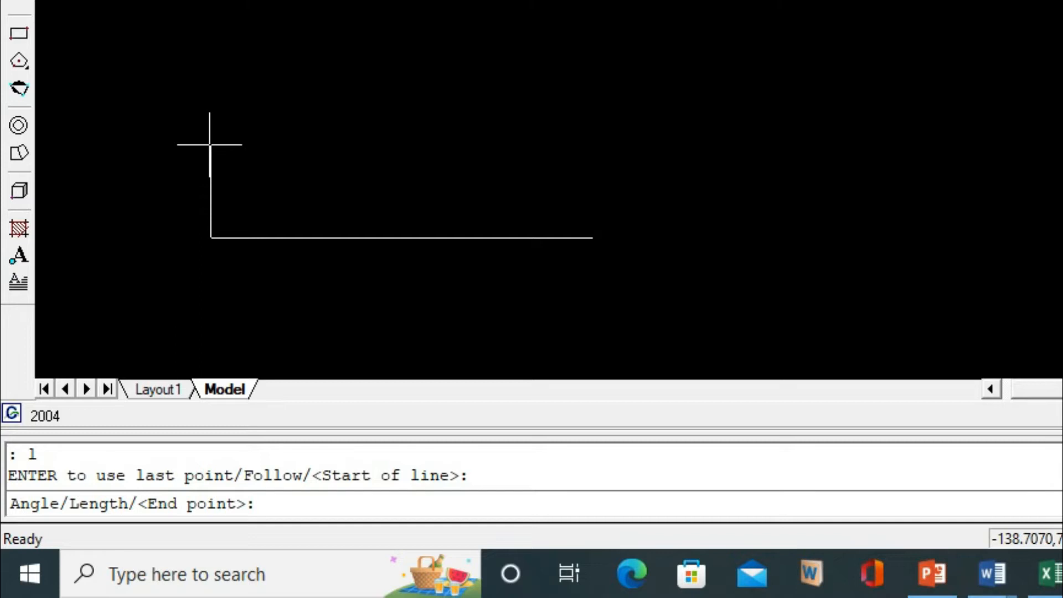
{"action": "type", "text": "a"}
{"action": "key", "text": "Return"}
{"action": "type", "text": "90"}
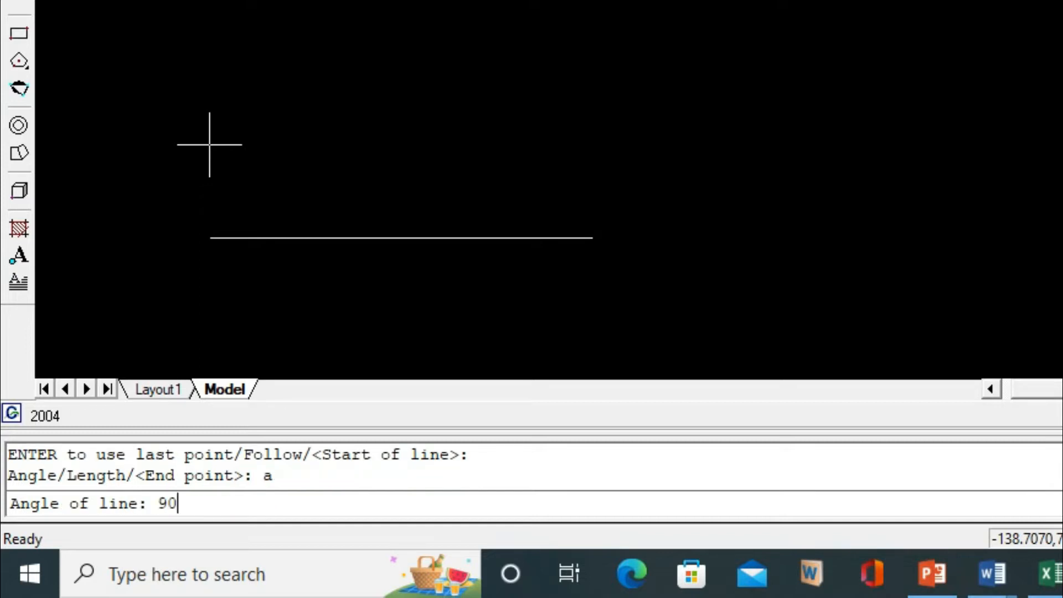
{"action": "key", "text": "Return"}
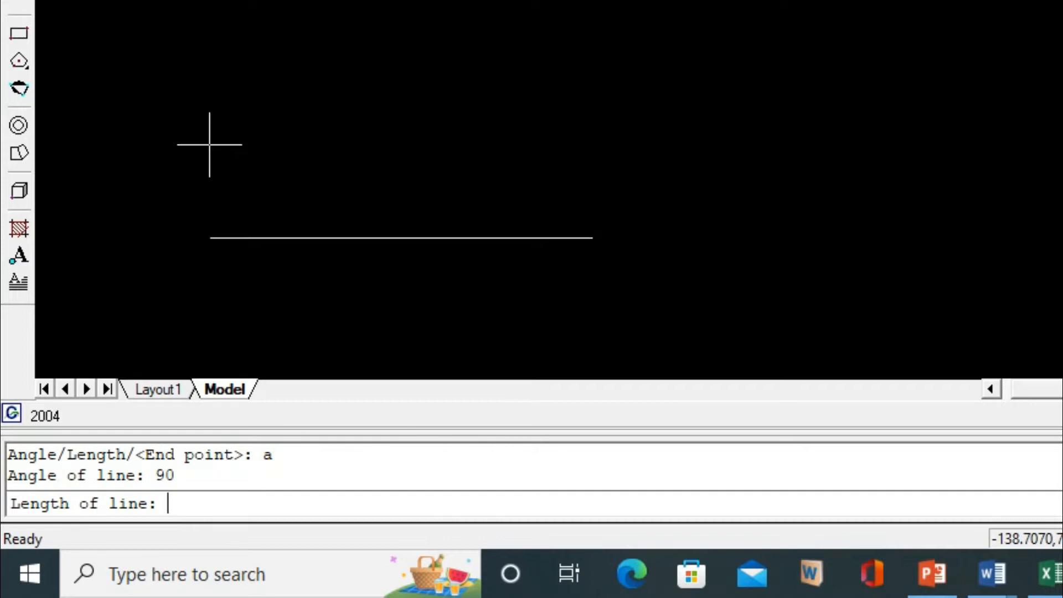
{"action": "type", "text": "44"}
{"action": "key", "text": "Return"}
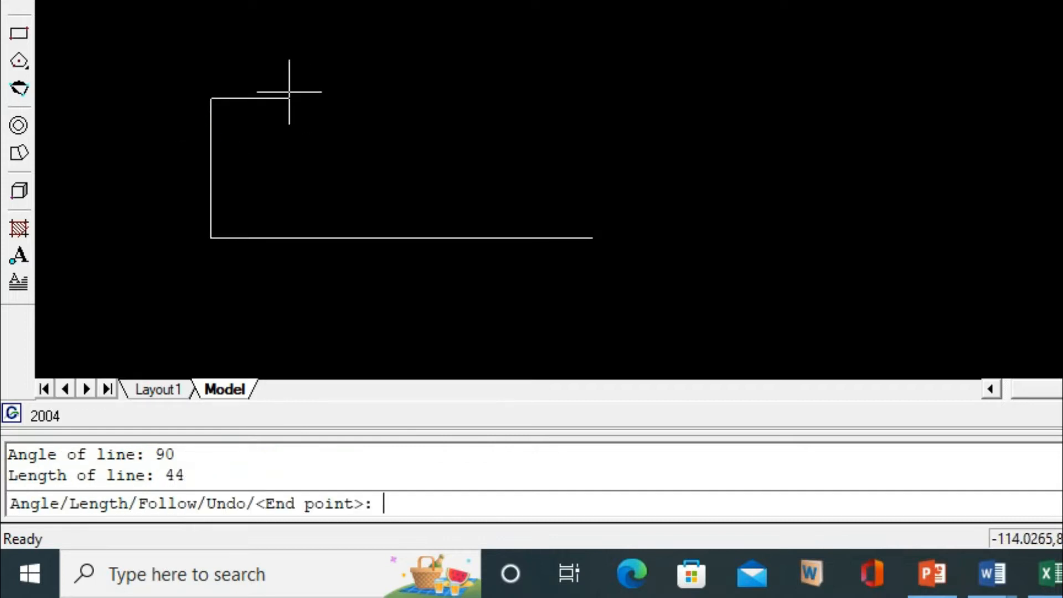
{"action": "key", "text": "Return"}
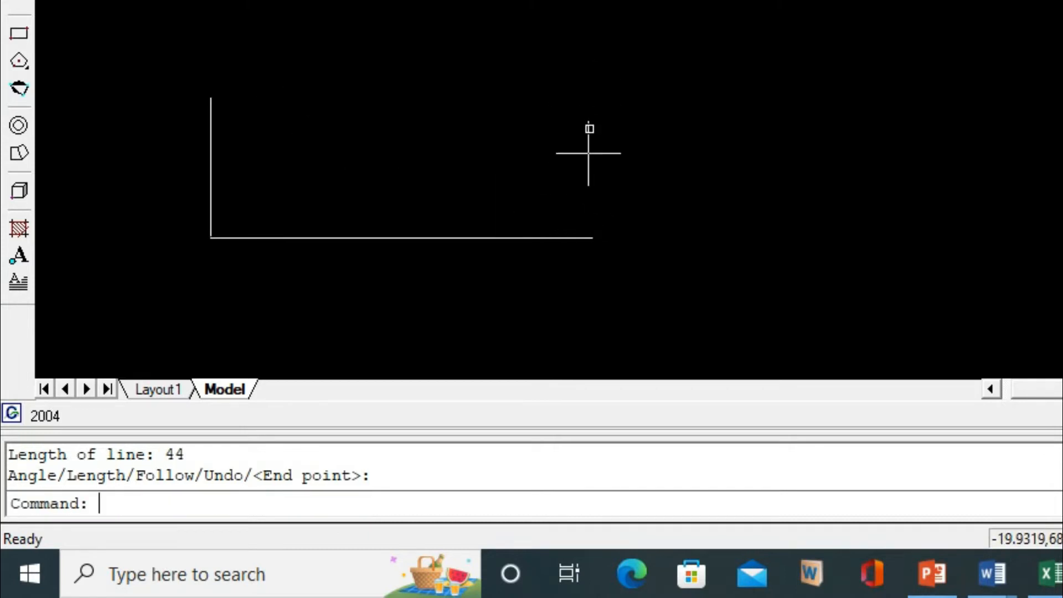
Draw a vertical line from the right end of the base line at angle 90 with a length of 44.
{"action": "type", "text": "l"}
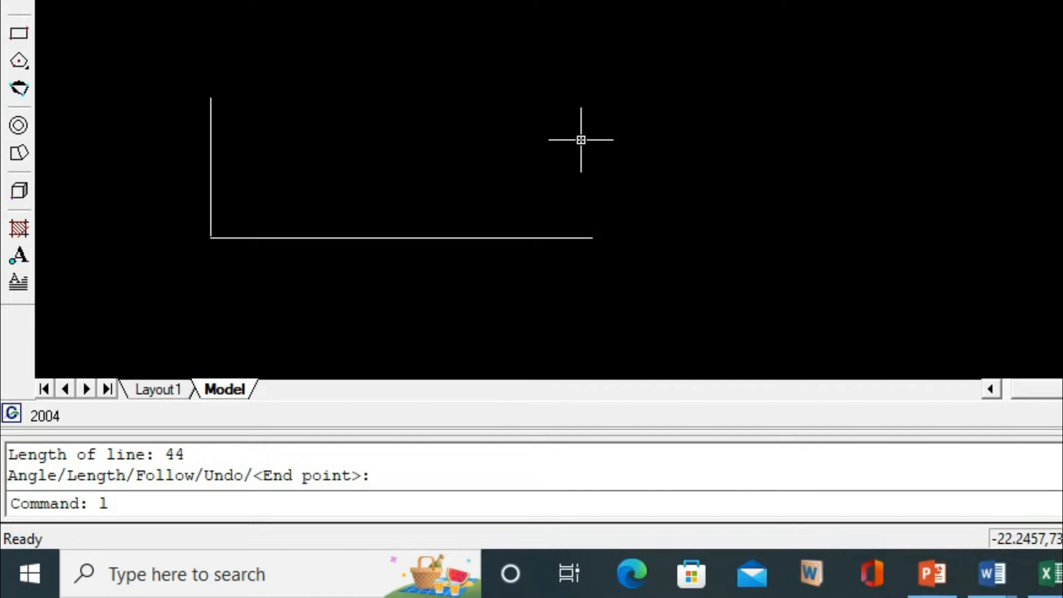
{"action": "key", "text": "Return"}
{"action": "type", "text": "a"}
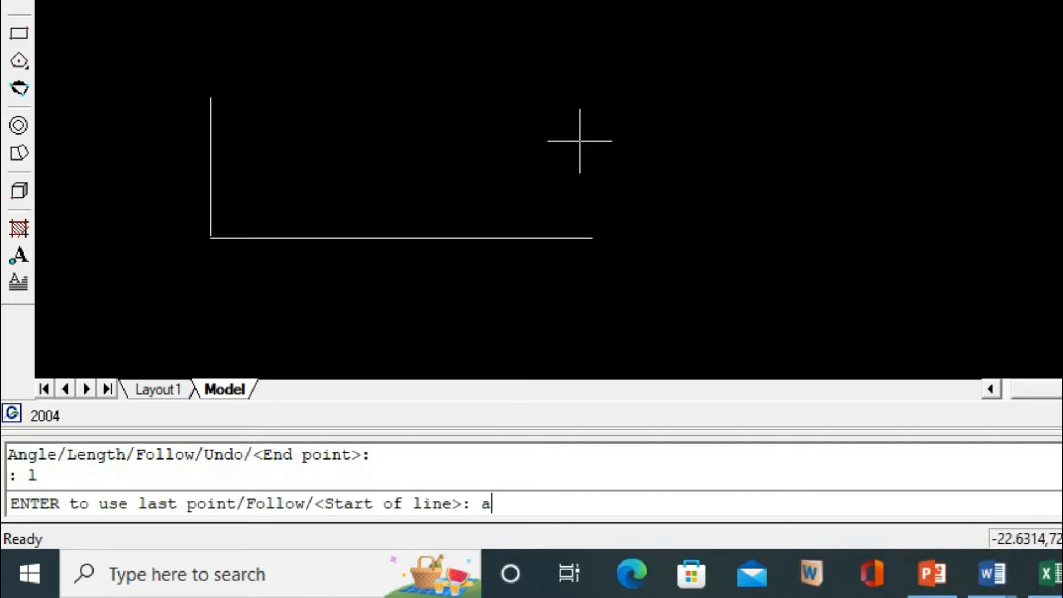
{"action": "key", "text": "Return"}
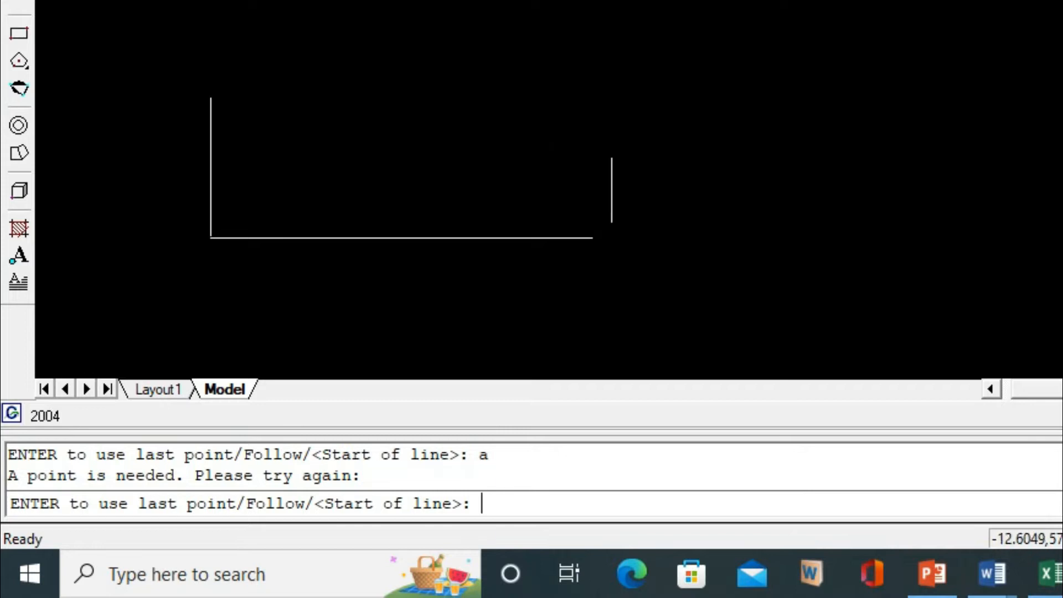
{"action": "left_click", "coordinate": [594, 238]}
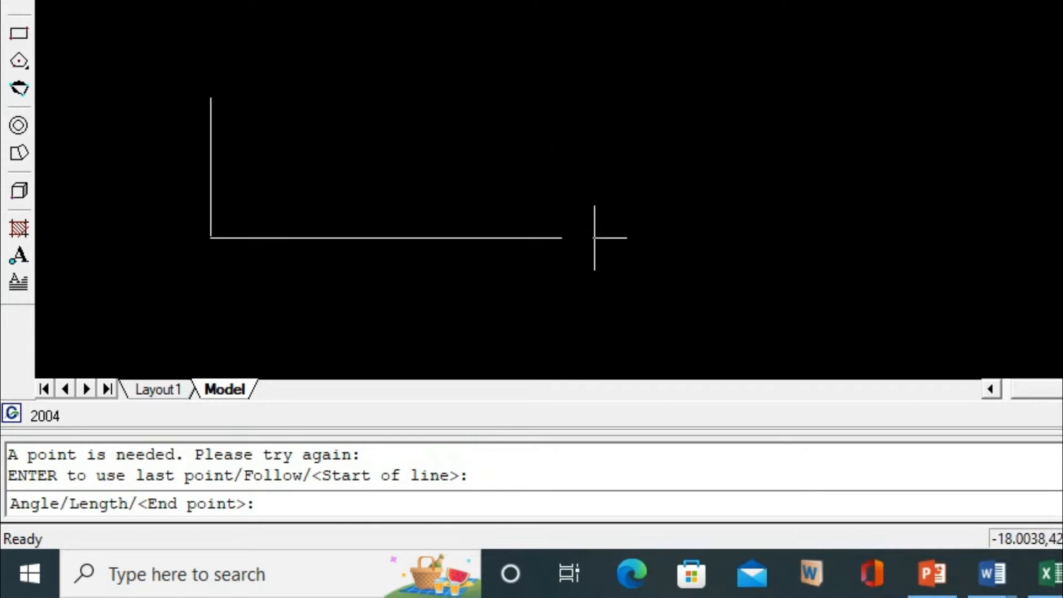
{"action": "type", "text": "a"}
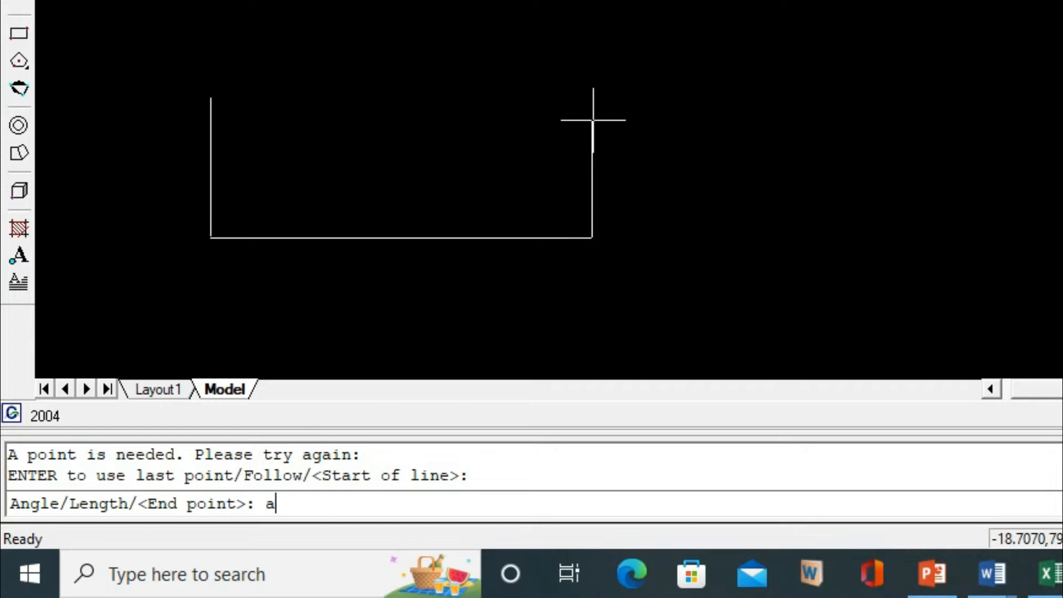
{"action": "key", "text": "Return"}
{"action": "type", "text": "90"}
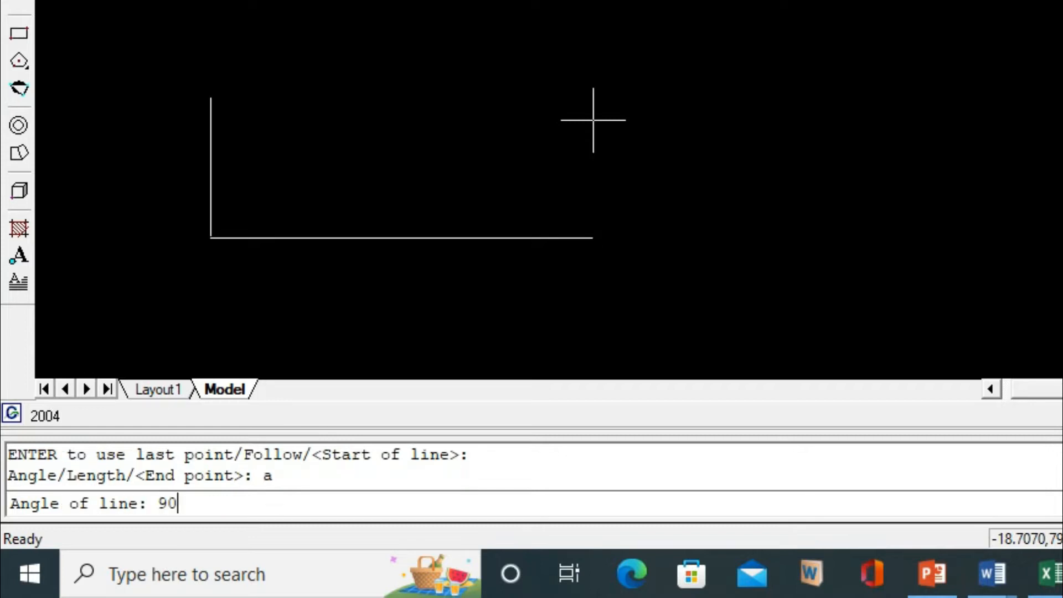
{"action": "key", "text": "Return"}
{"action": "type", "text": "44"}
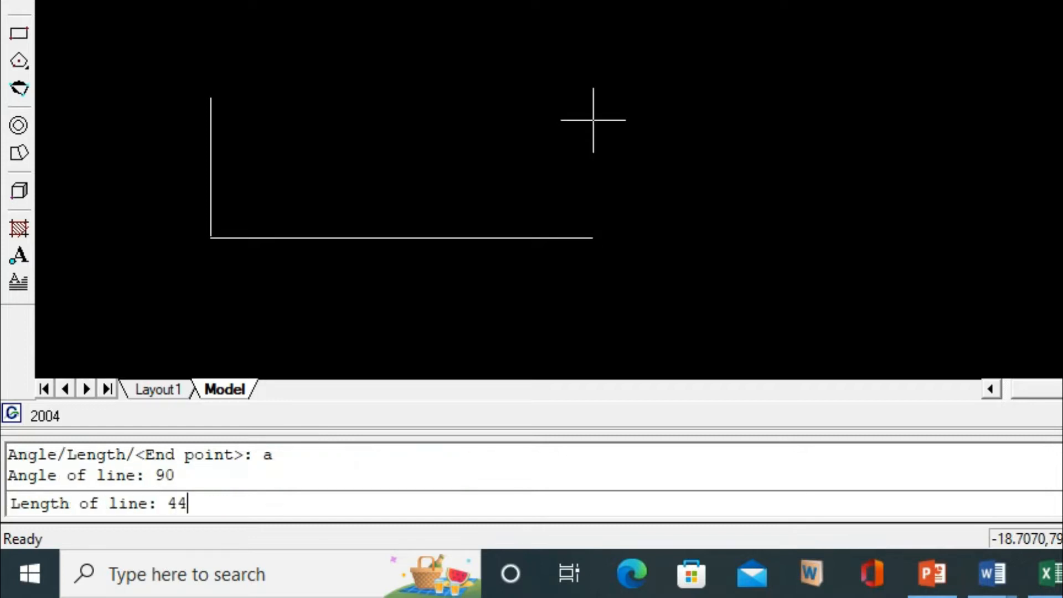
{"action": "key", "text": "Return"}
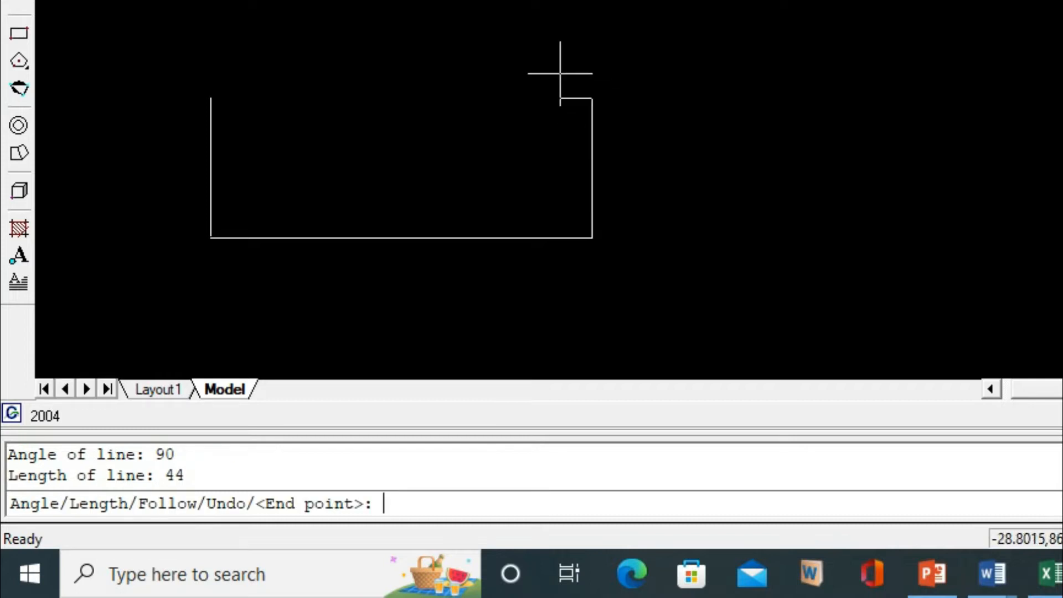
{"action": "key", "text": "Return"}
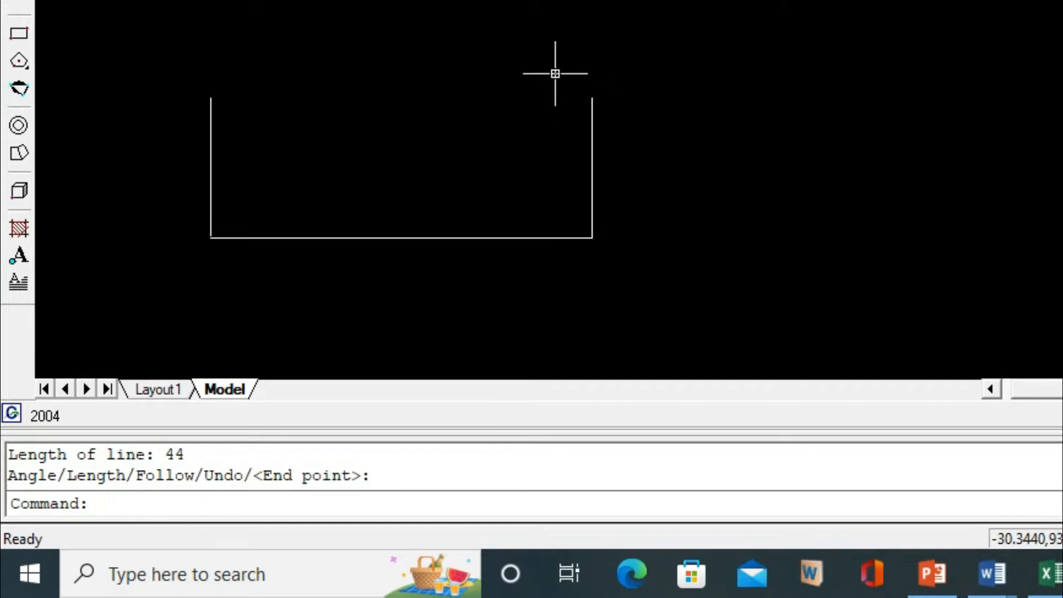
Check the reference drawing and draw a horizontal construction line rightward from the upper end of the plate's left vertical edge.
{"action": "key", "text": "alt+Tab"}
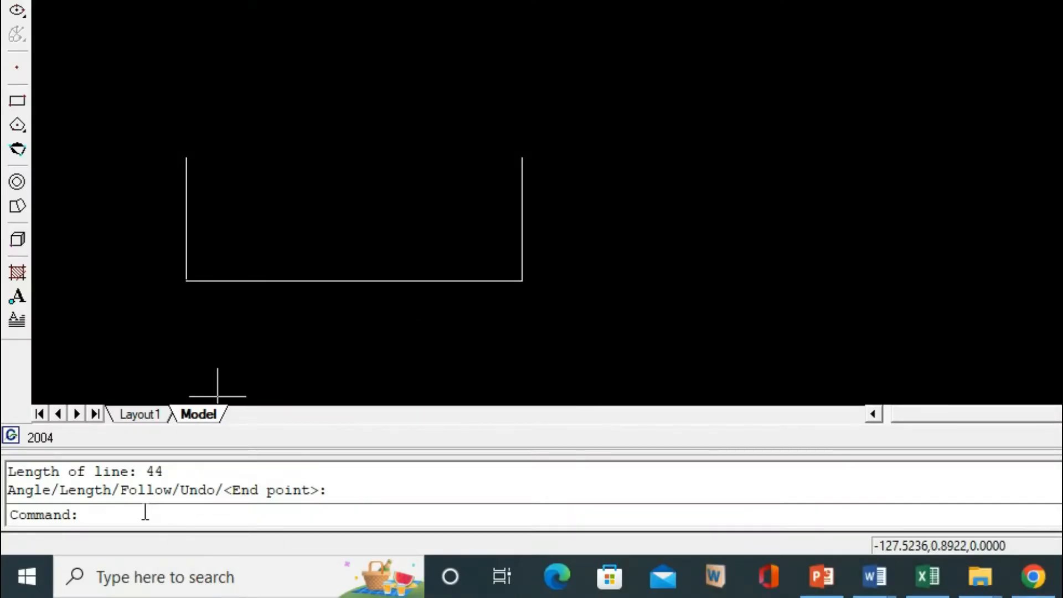
{"action": "type", "text": "l"}
{"action": "key", "text": "Return"}
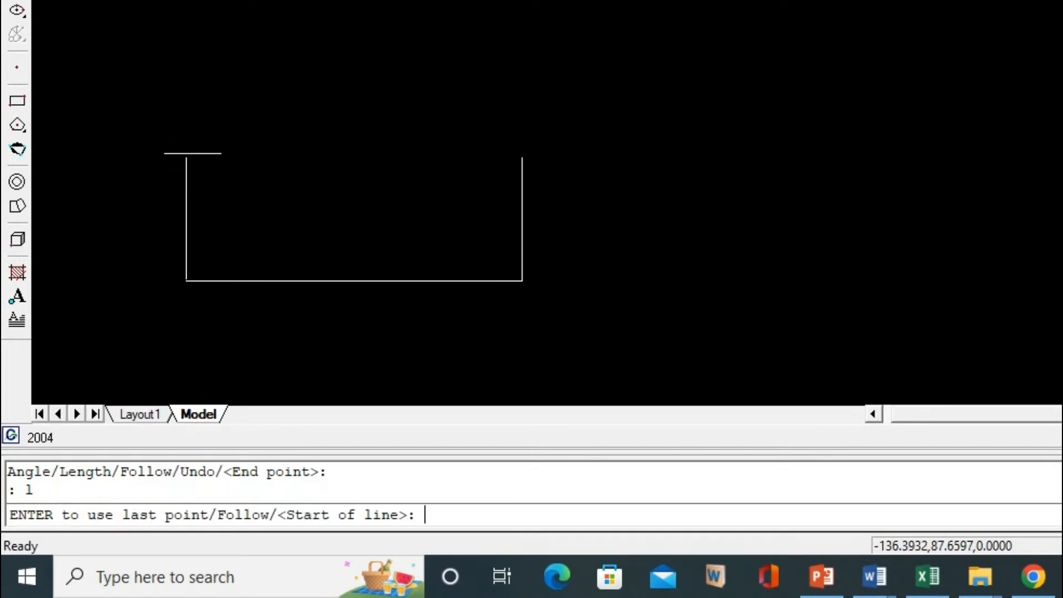
{"action": "left_click", "coordinate": [185, 158]}
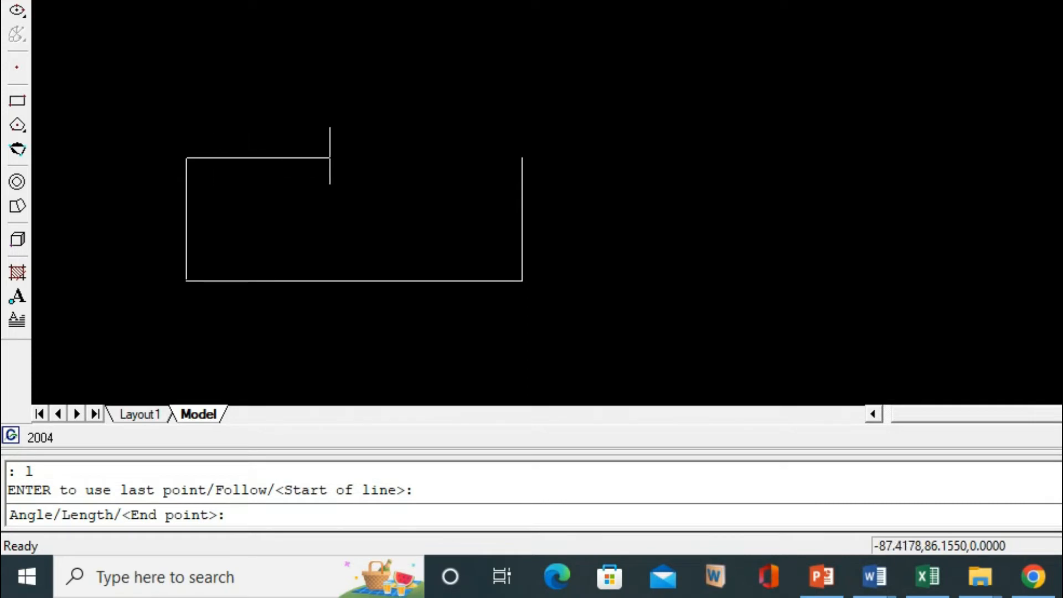
{"action": "left_click", "coordinate": [359, 158]}
{"action": "key", "text": "Return"}
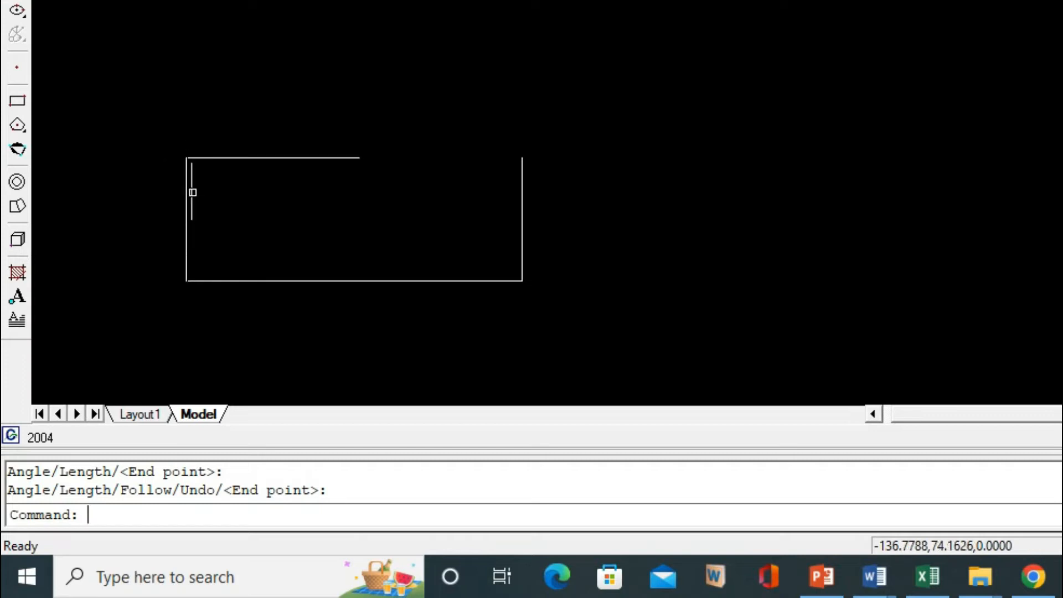
Draw a vertical construction line upward from the upper end of the plate's left vertical edge.
{"action": "type", "text": "l"}
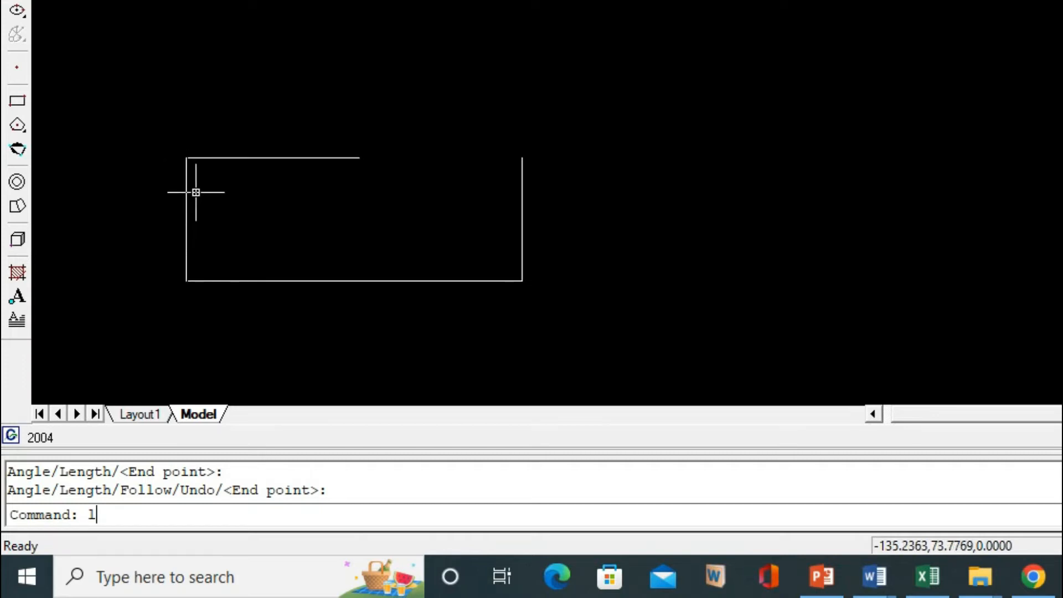
{"action": "key", "text": "Return"}
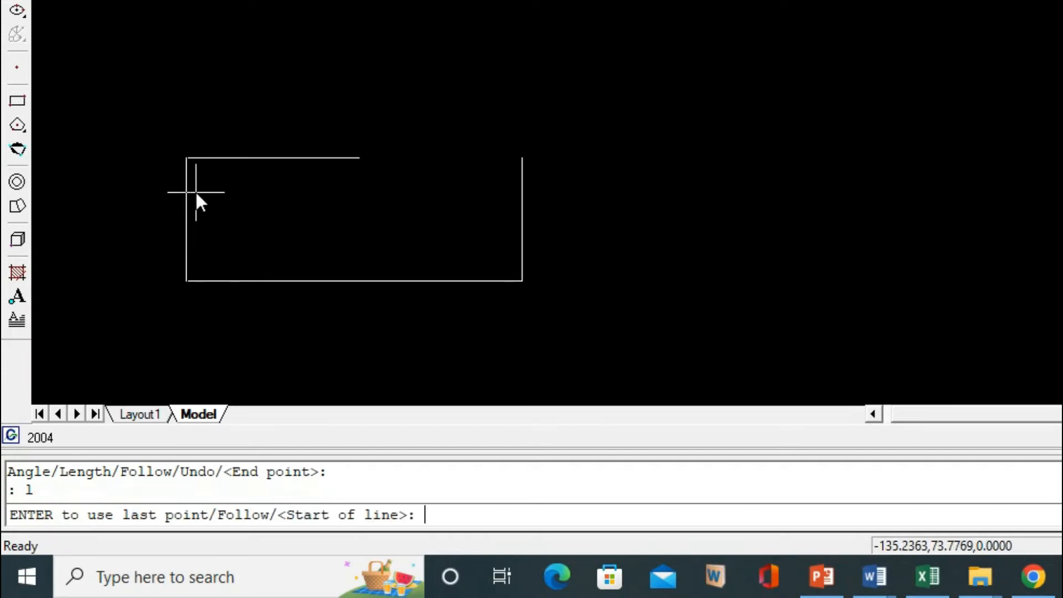
{"action": "left_click", "coordinate": [186, 158]}
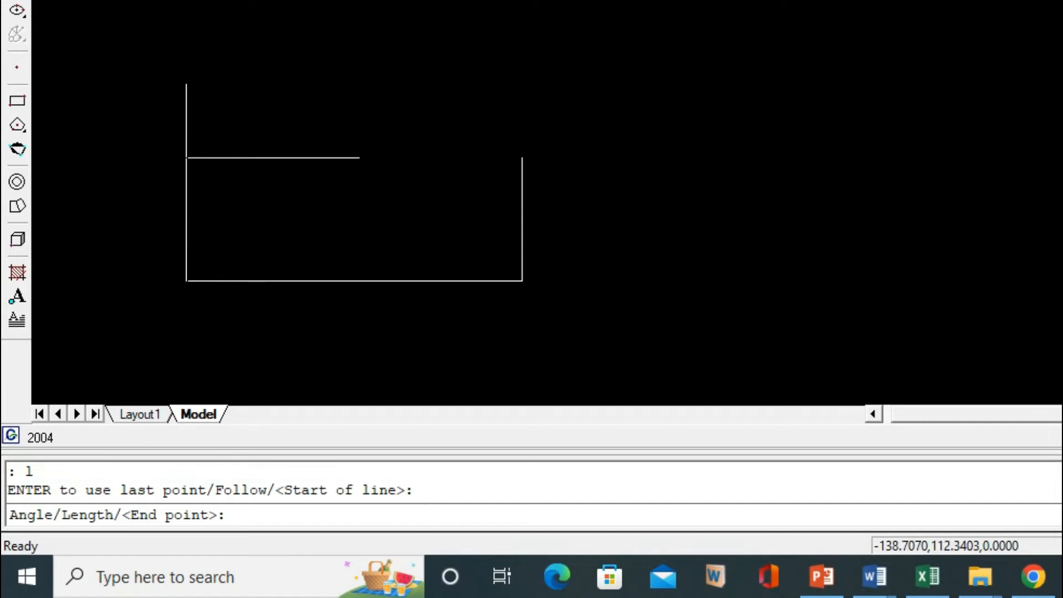
{"action": "left_click", "coordinate": [183, 9]}
{"action": "key", "text": "Return"}
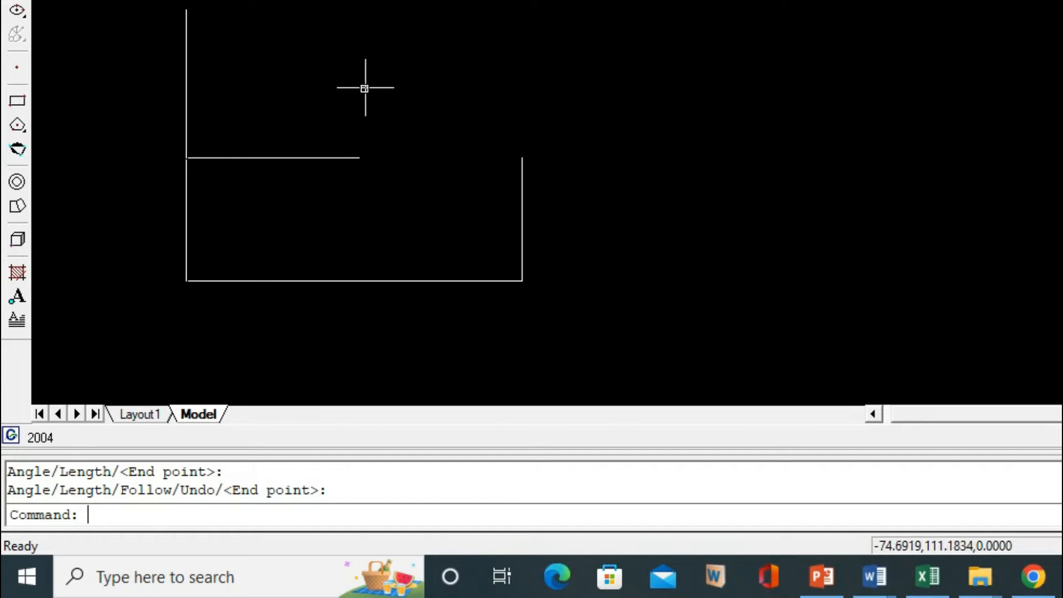
Erase the white horizontal and vertical construction lines at the upper end of the left edge.
{"action": "type", "text": "e"}
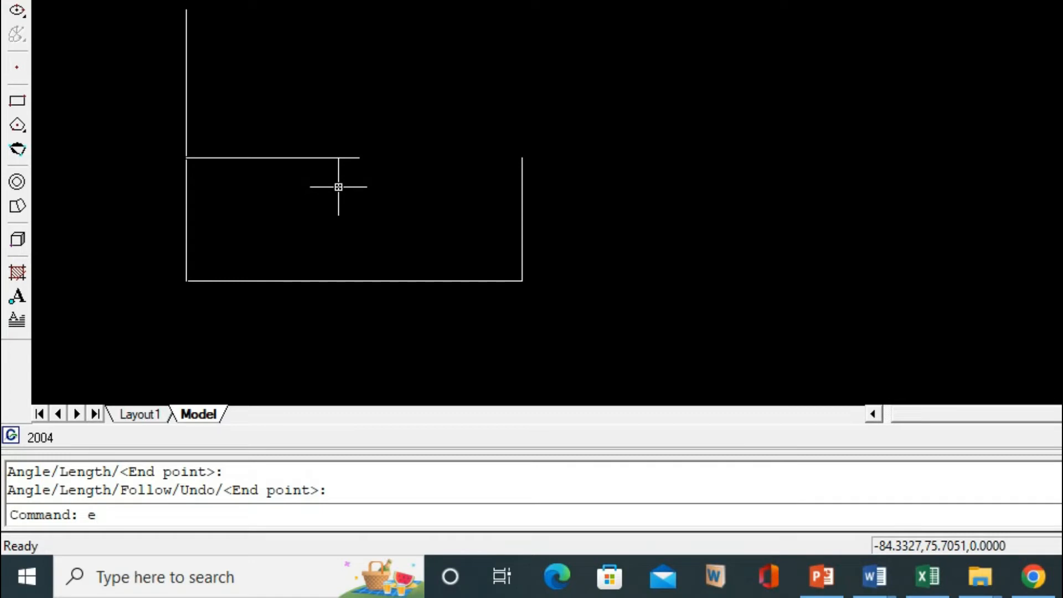
{"action": "key", "text": "Return"}
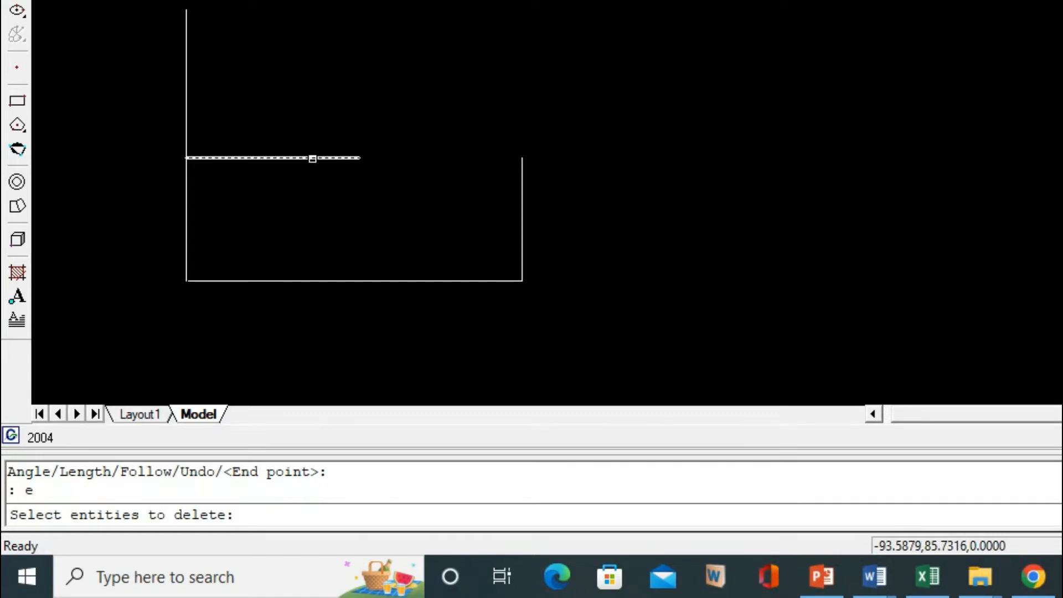
{"action": "left_click", "coordinate": [312, 159]}
{"action": "left_click", "coordinate": [187, 96]}
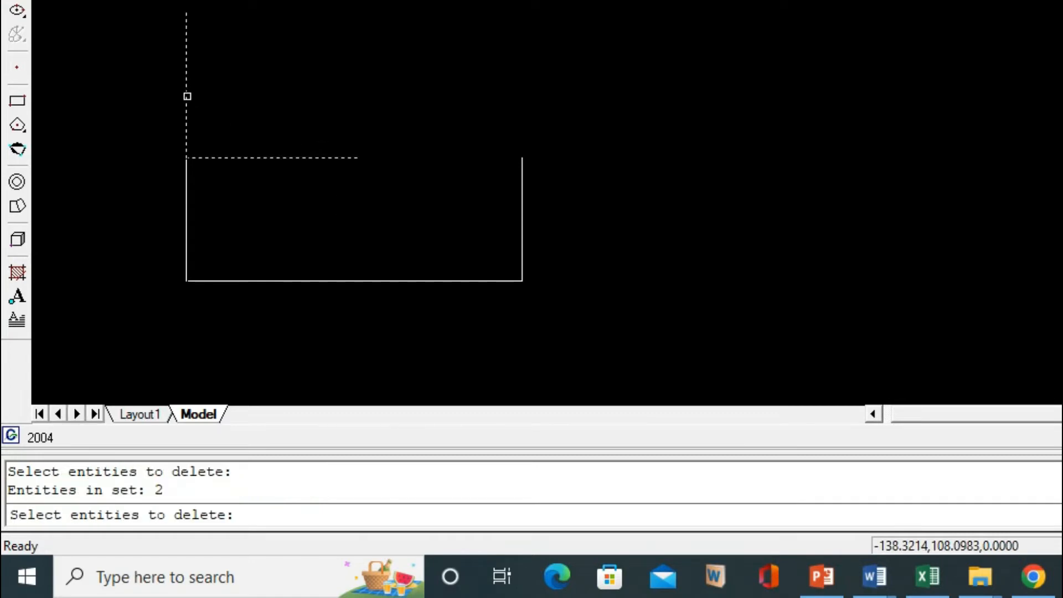
{"action": "key", "text": "Return"}
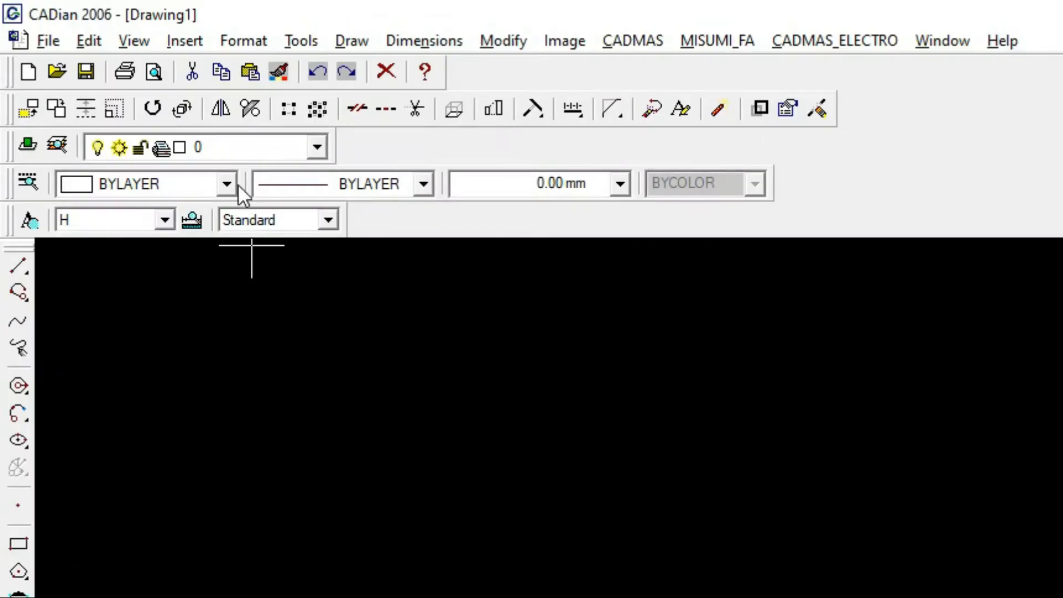
Set the current colour to Yellow and draw a horizontal construction line about 59 long rightward from the left edge's upper end.
{"action": "left_click", "coordinate": [121, 99]}
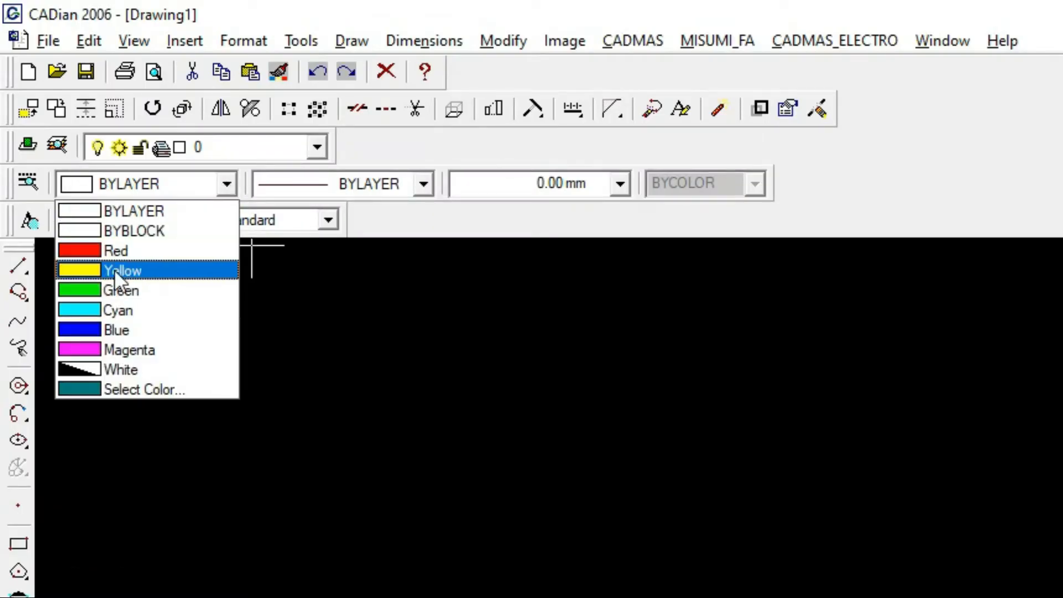
{"action": "left_click", "coordinate": [114, 270]}
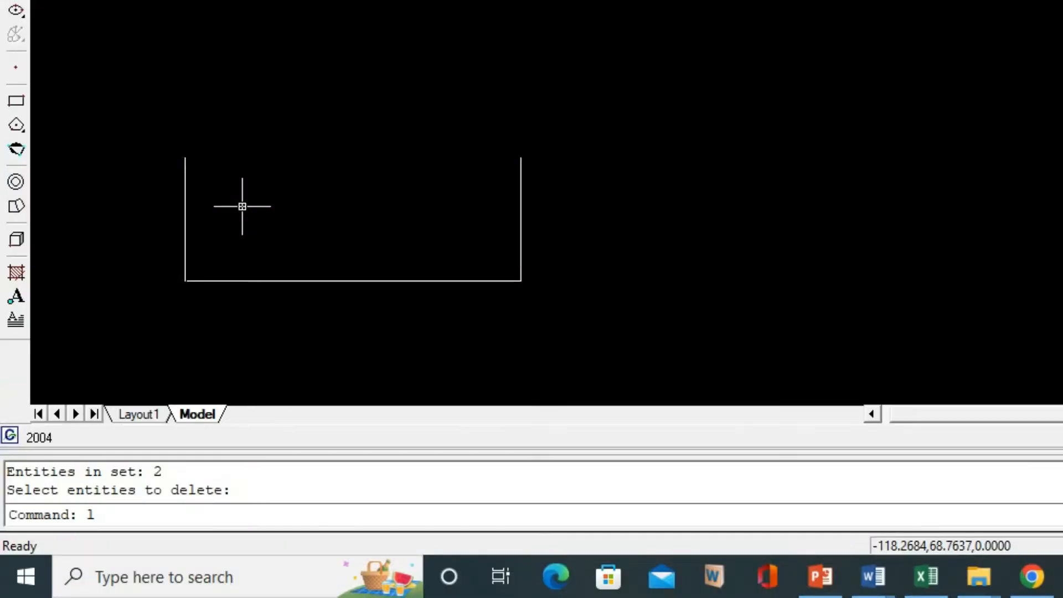
{"action": "key", "text": "Return"}
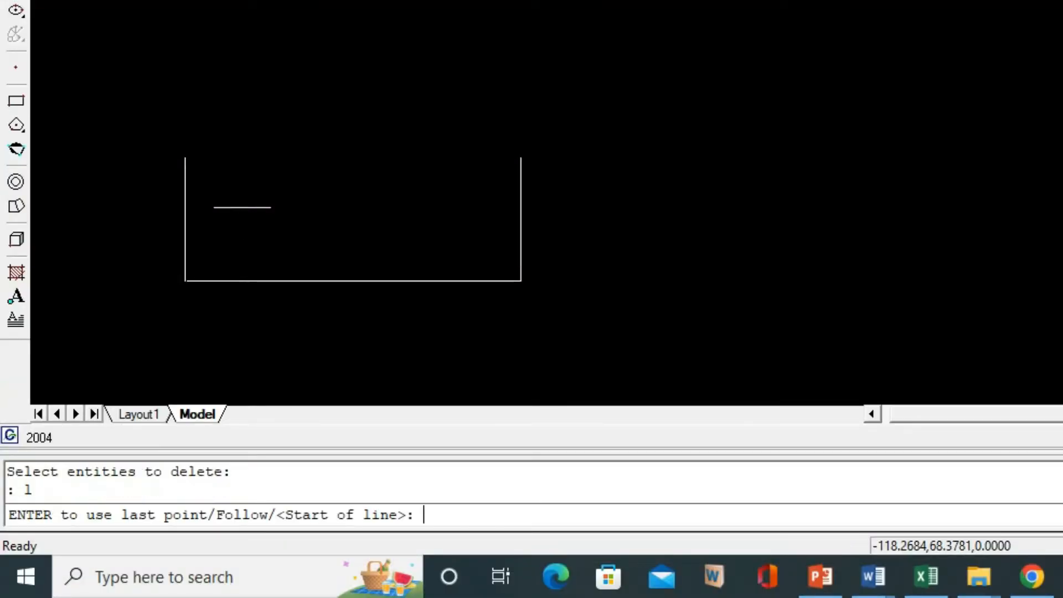
{"action": "left_click", "coordinate": [185, 158]}
{"action": "left_click", "coordinate": [350, 160]}
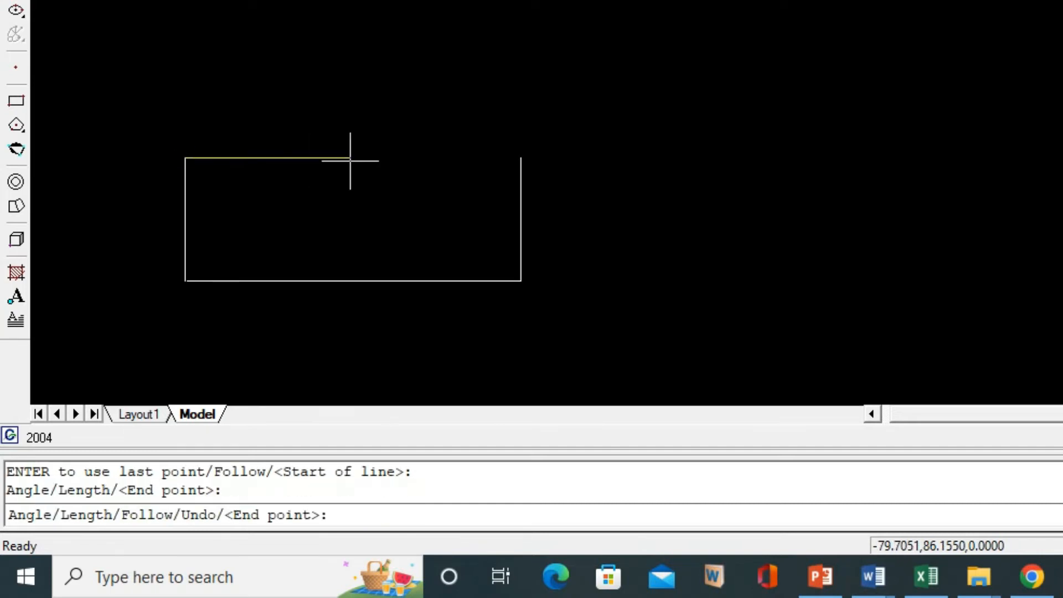
{"action": "key", "text": "Return"}
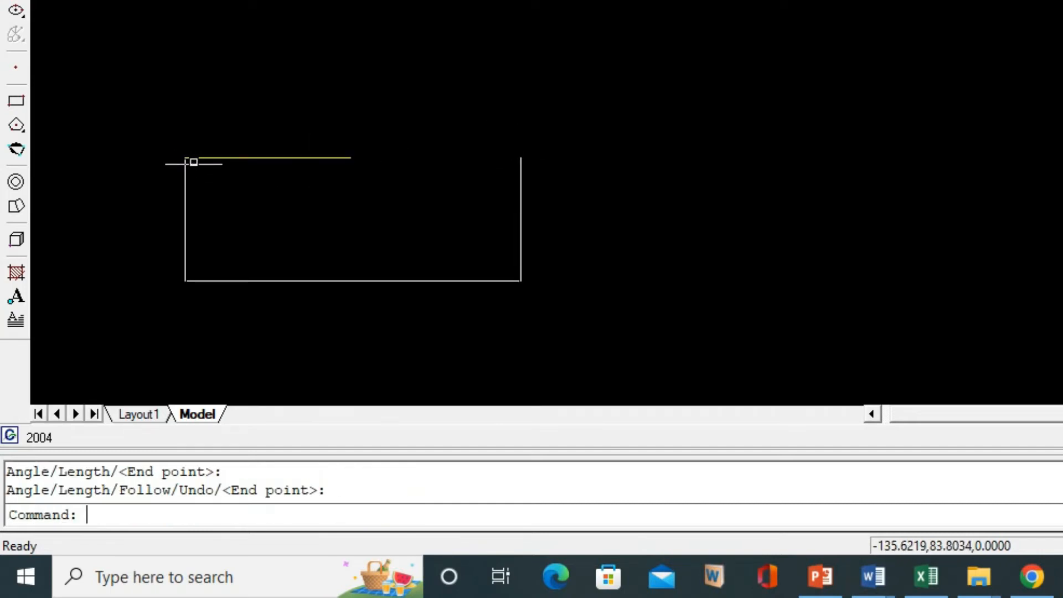
Draw a yellow vertical construction line upward from the upper end of the plate's left edge.
{"action": "type", "text": "l"}
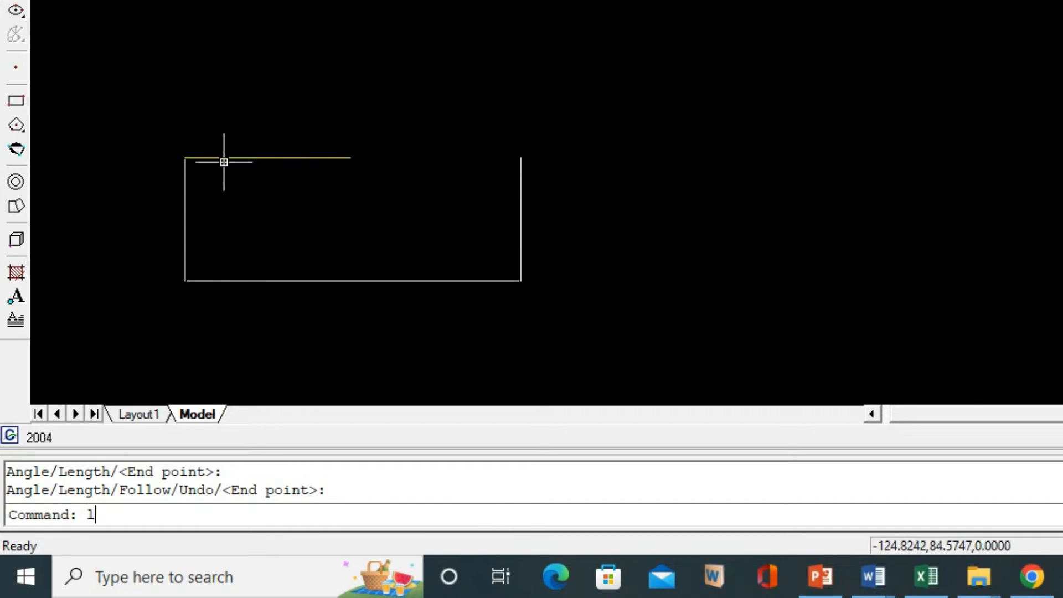
{"action": "key", "text": "Return"}
{"action": "left_click", "coordinate": [185, 157]}
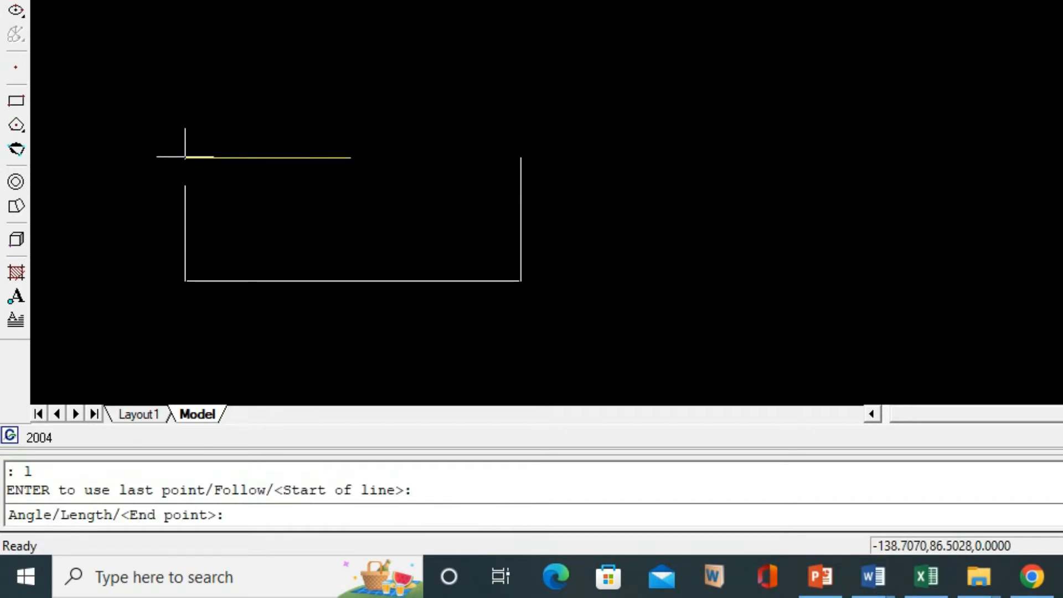
{"action": "left_click", "coordinate": [181, 10]}
{"action": "key", "text": "Return"}
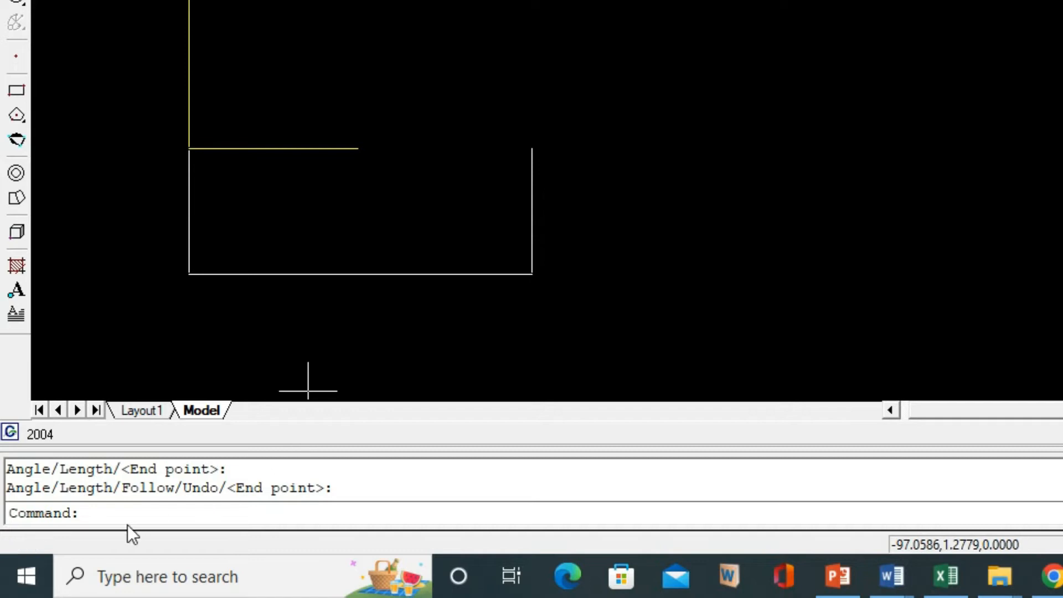
Offset the yellow vertical construction line 33 to its right.
{"action": "type", "text": "offset"}
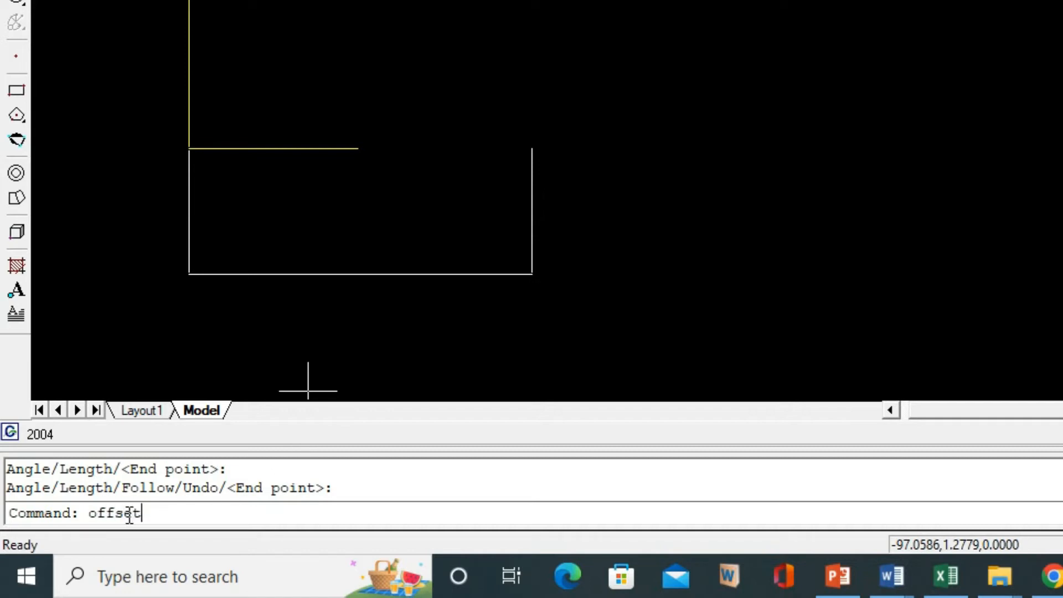
{"action": "key", "text": "Return"}
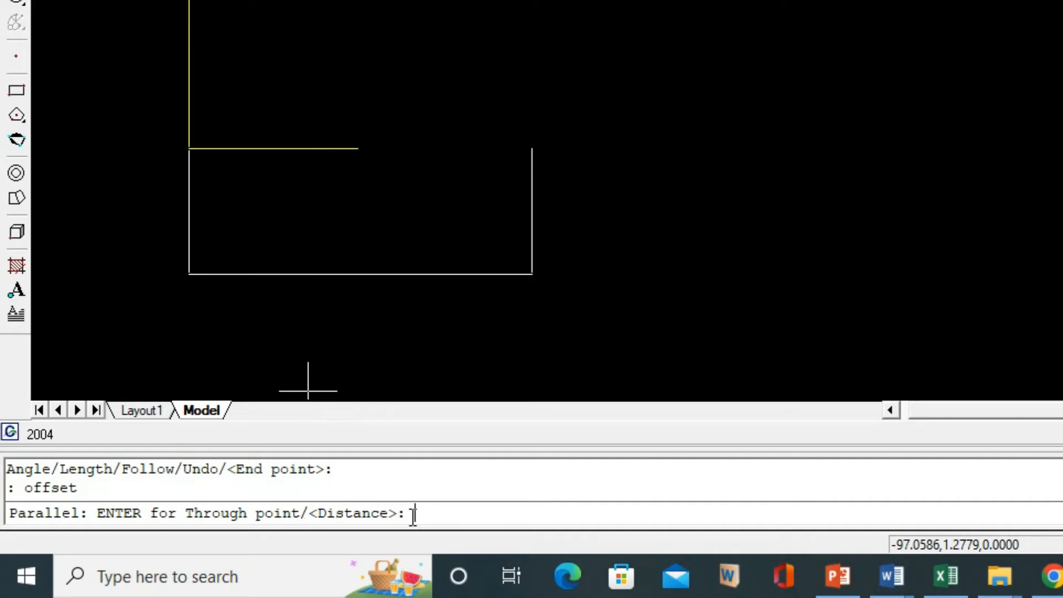
{"action": "type", "text": "33"}
{"action": "key", "text": "Return"}
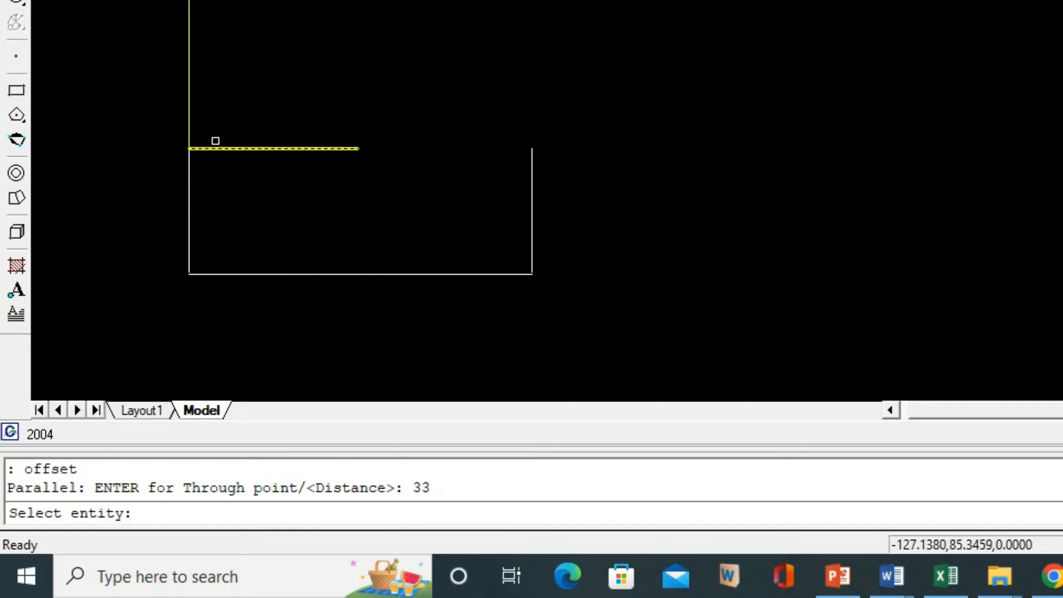
{"action": "left_click", "coordinate": [190, 100]}
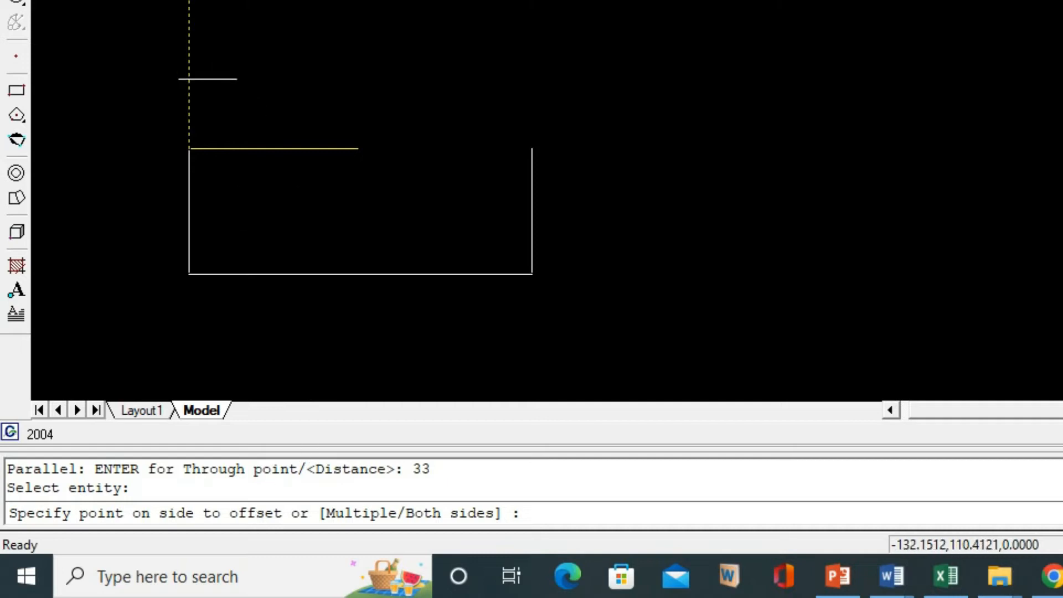
{"action": "left_click", "coordinate": [269, 75]}
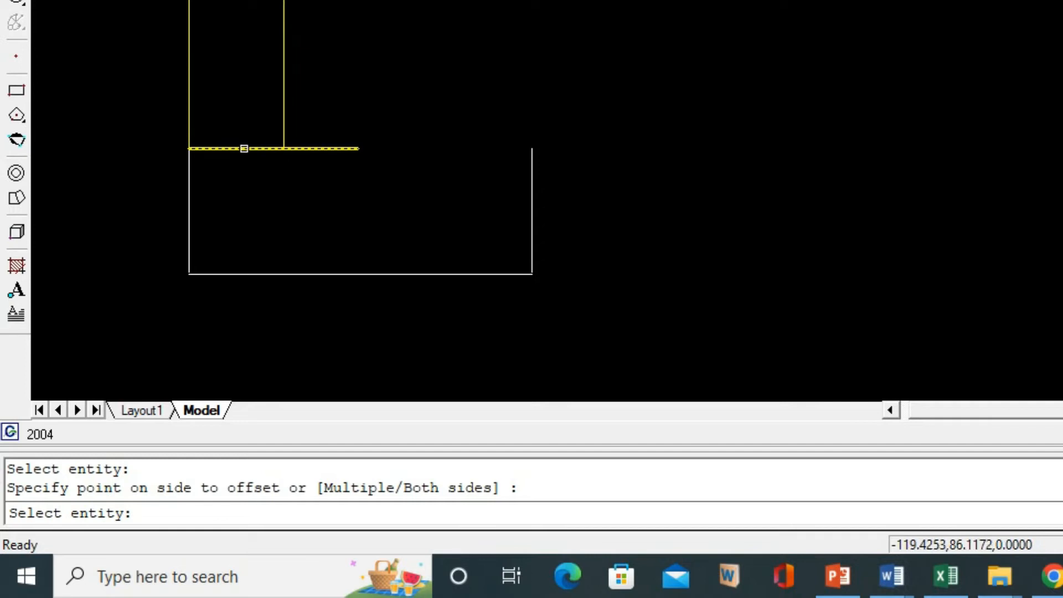
Offset the yellow horizontal construction line upward by the same distance of 33 and end the Offset command.
{"action": "left_click", "coordinate": [244, 149]}
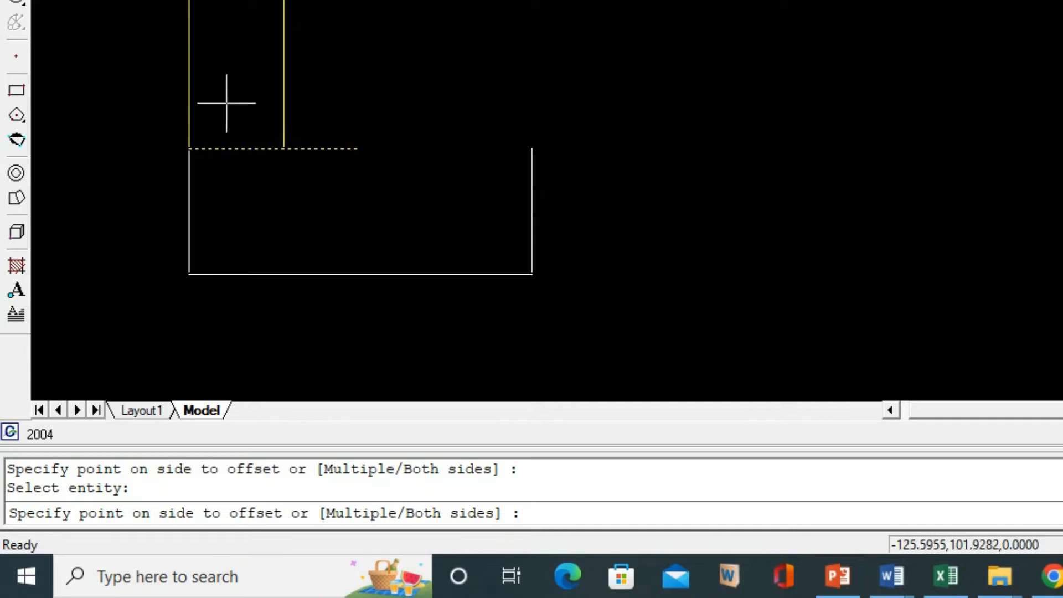
{"action": "left_click", "coordinate": [235, 63]}
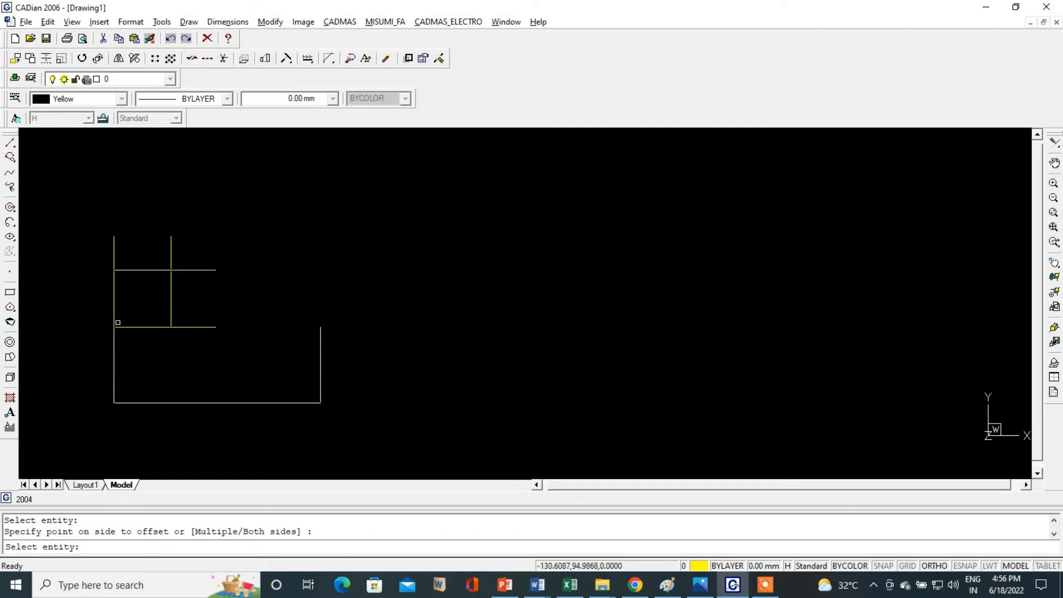
{"action": "key", "text": "Escape"}
Set the current colour back to BYLAYER and draw a diagonal line from the left edge's upper end to the intersection of the offset lines.
{"action": "left_click", "coordinate": [122, 100]}
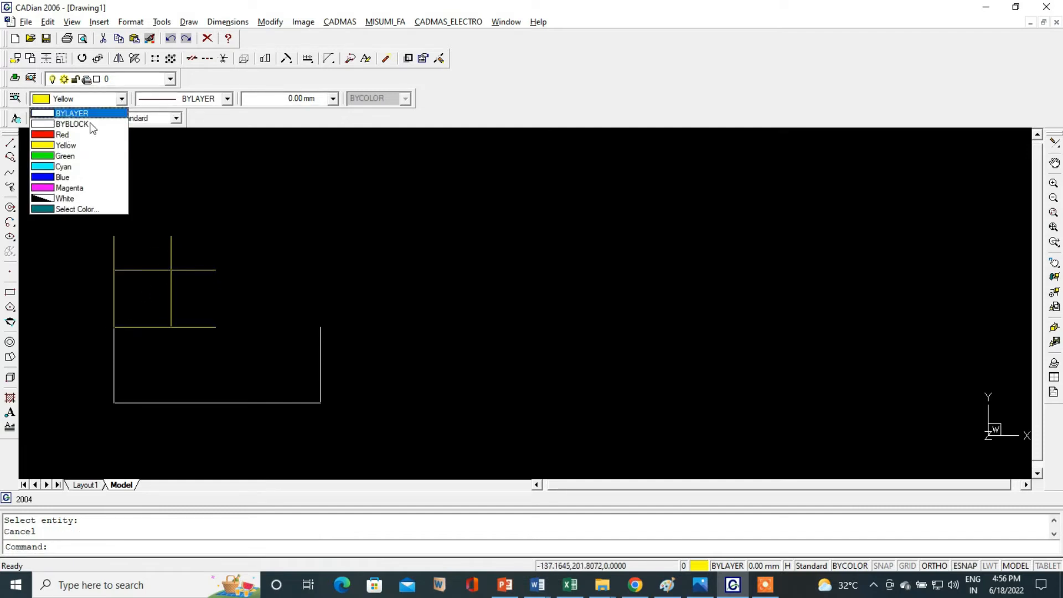
{"action": "left_click", "coordinate": [61, 111]}
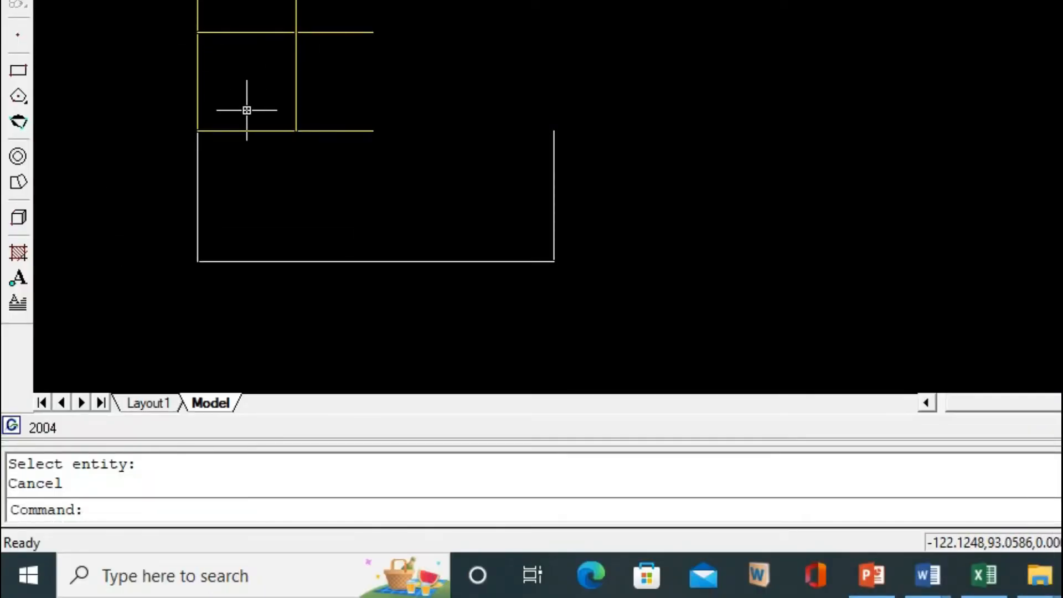
{"action": "type", "text": "l"}
{"action": "key", "text": "Return"}
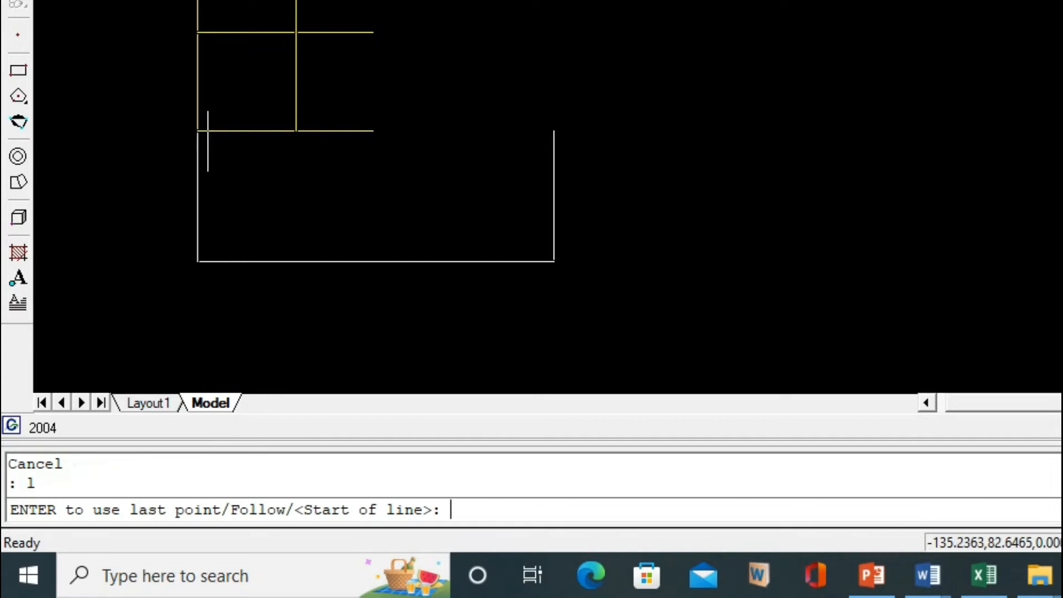
{"action": "left_click", "coordinate": [198, 131]}
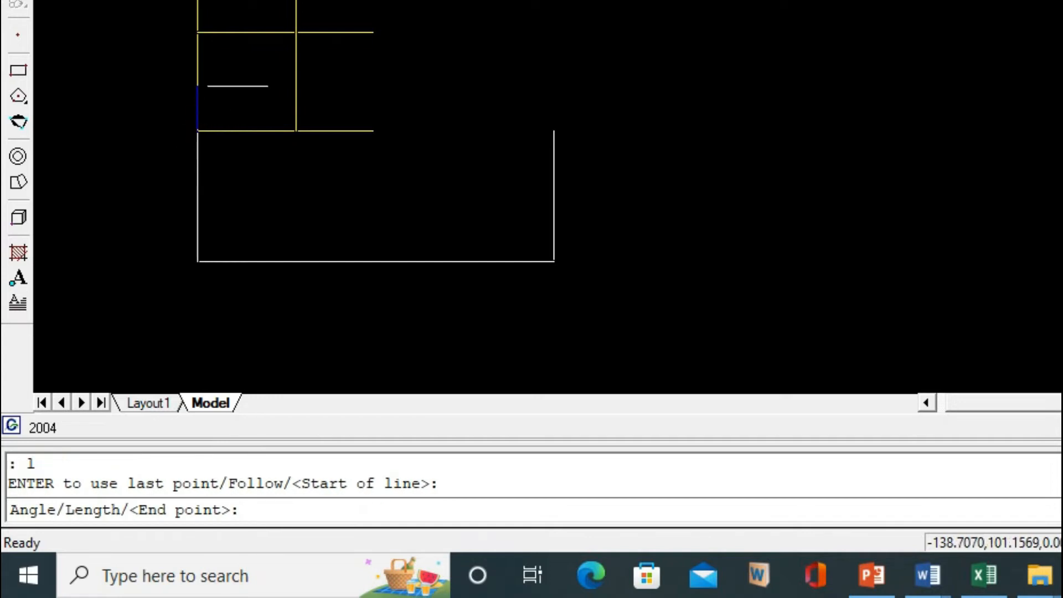
{"action": "left_click", "coordinate": [296, 32]}
{"action": "key", "text": "Return"}
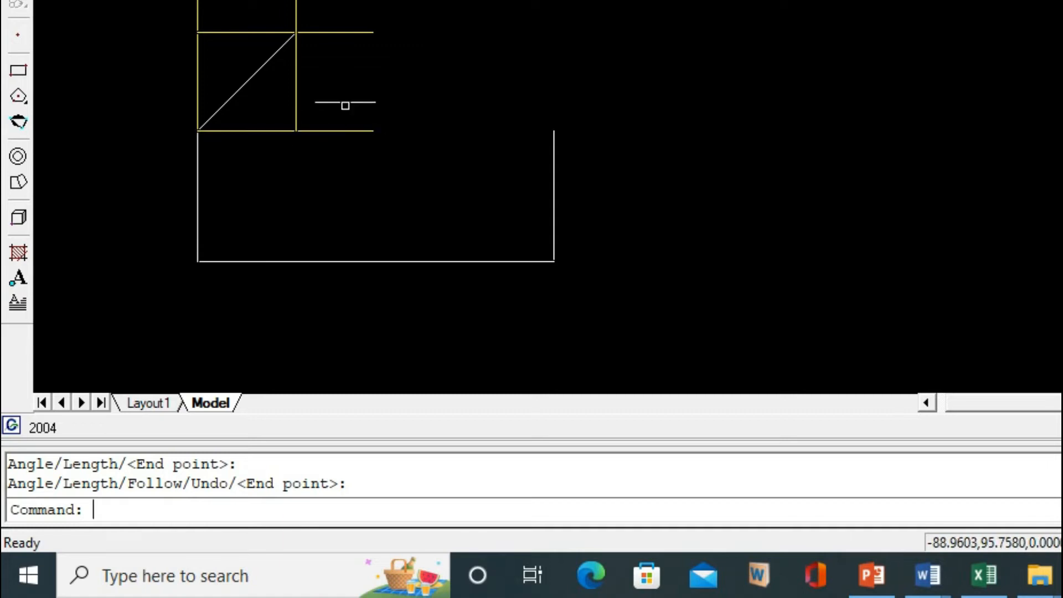
Erase the four yellow construction lines around the diagonal edge.
{"action": "type", "text": "e"}
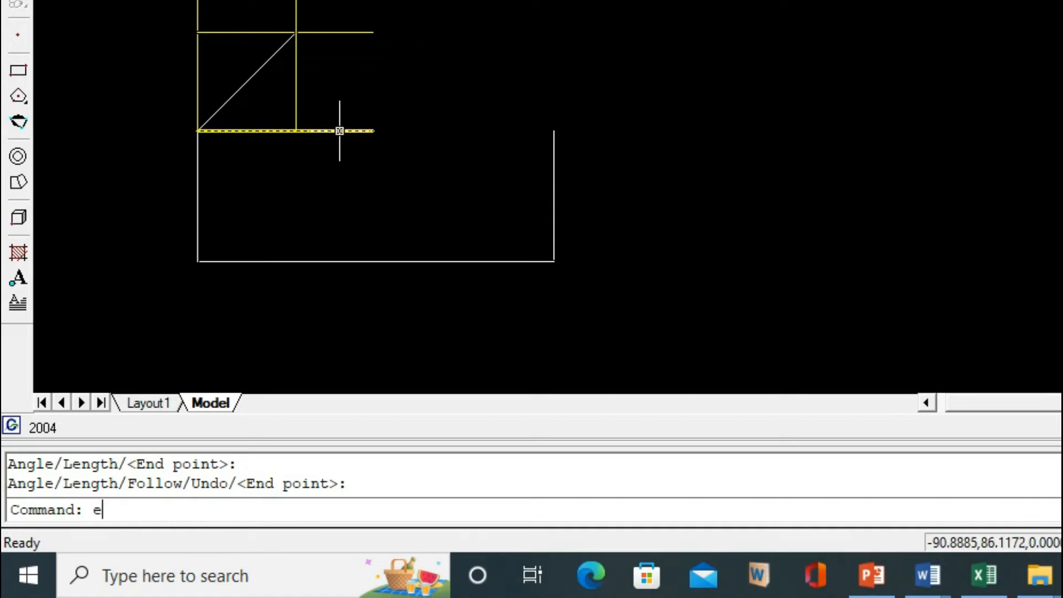
{"action": "key", "text": "Return"}
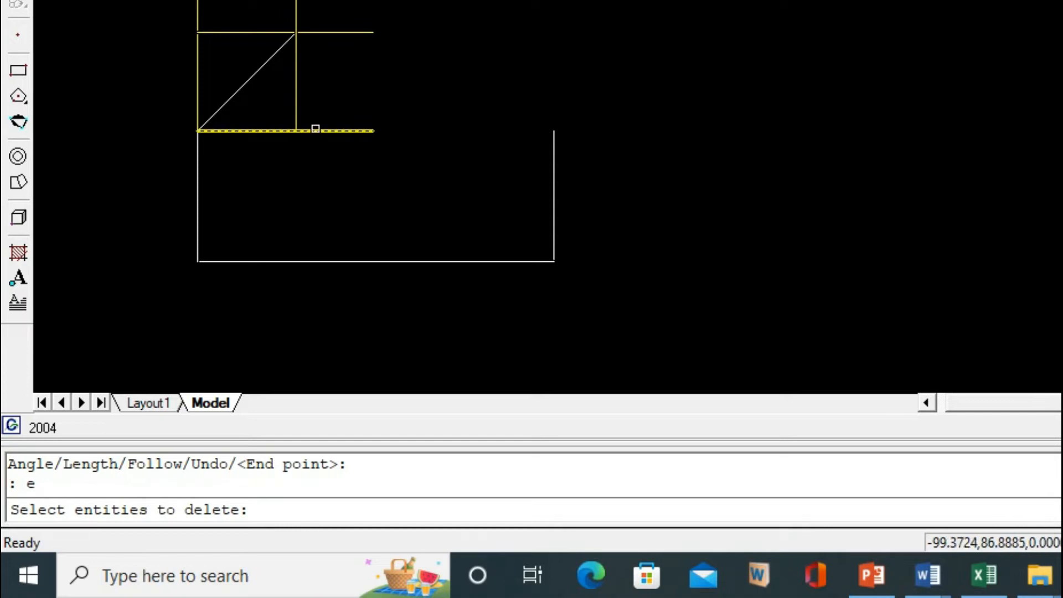
{"action": "left_click", "coordinate": [316, 132]}
{"action": "left_click", "coordinate": [295, 106]}
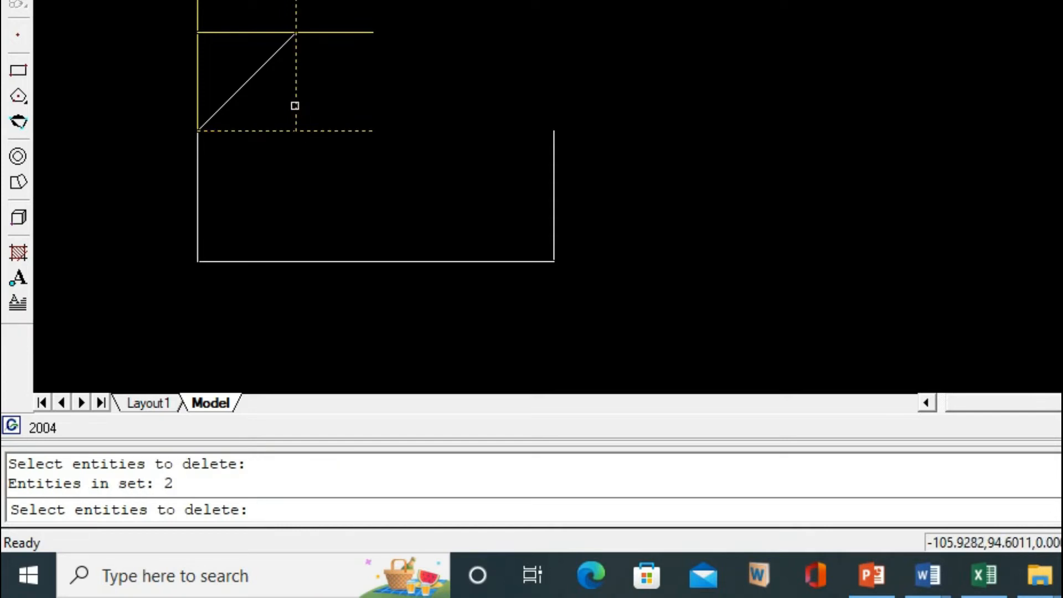
{"action": "left_click", "coordinate": [247, 36]}
{"action": "left_click", "coordinate": [198, 65]}
{"action": "key", "text": "Return"}
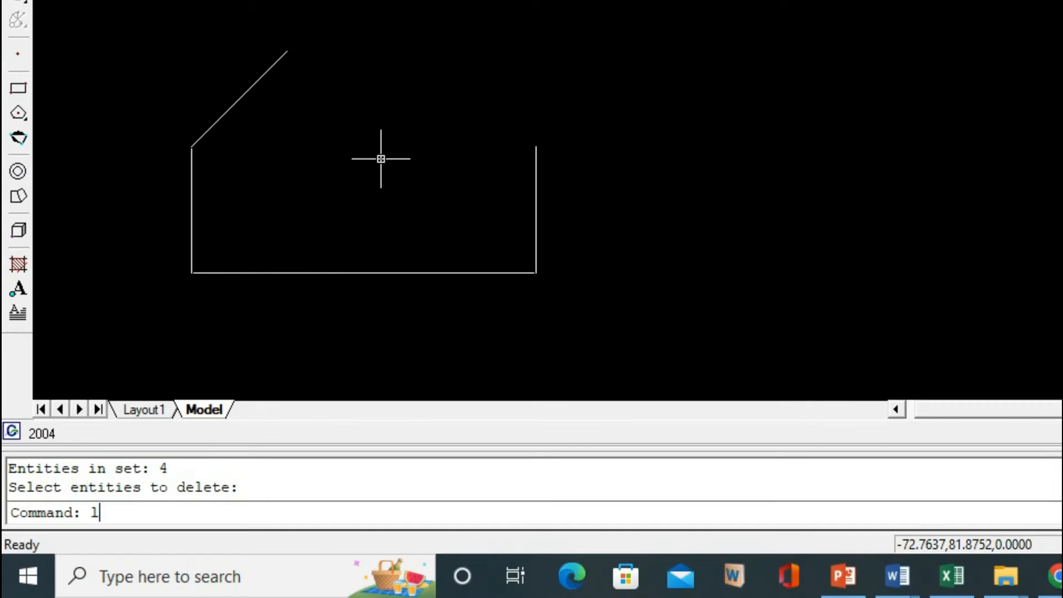
Draw the plate's upper edge from the diagonal's upper end at angle 0 with a length of 45.
{"action": "key", "text": "Return"}
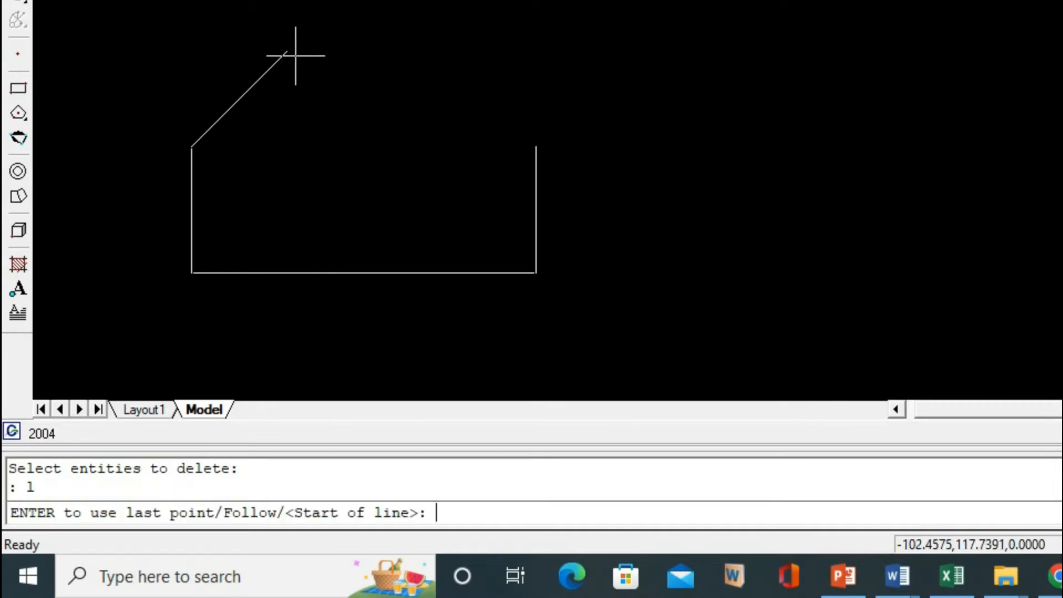
{"action": "left_click", "coordinate": [286, 52]}
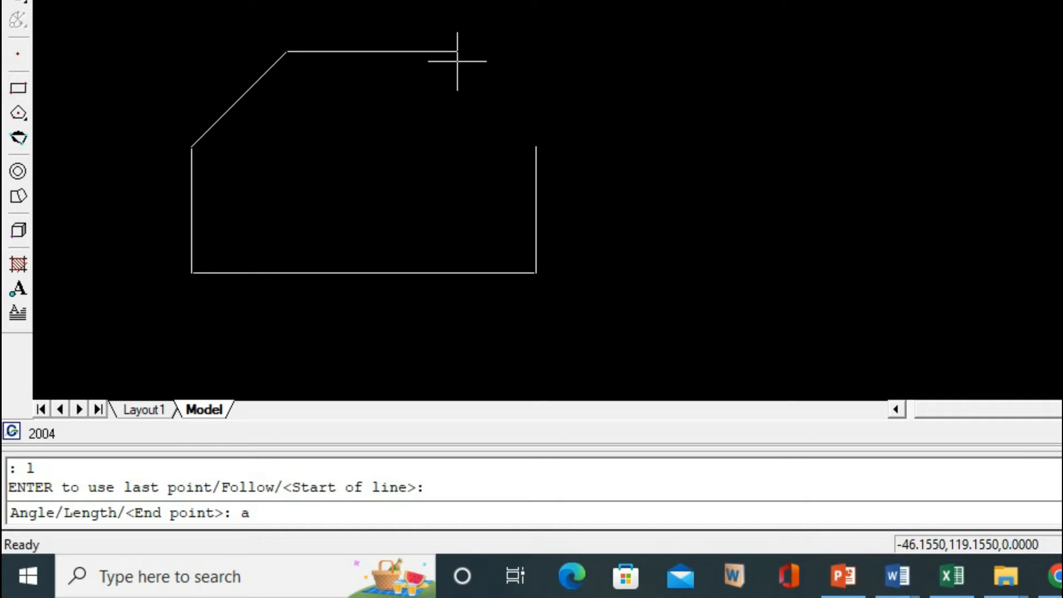
{"action": "key", "text": "Return"}
{"action": "type", "text": "0"}
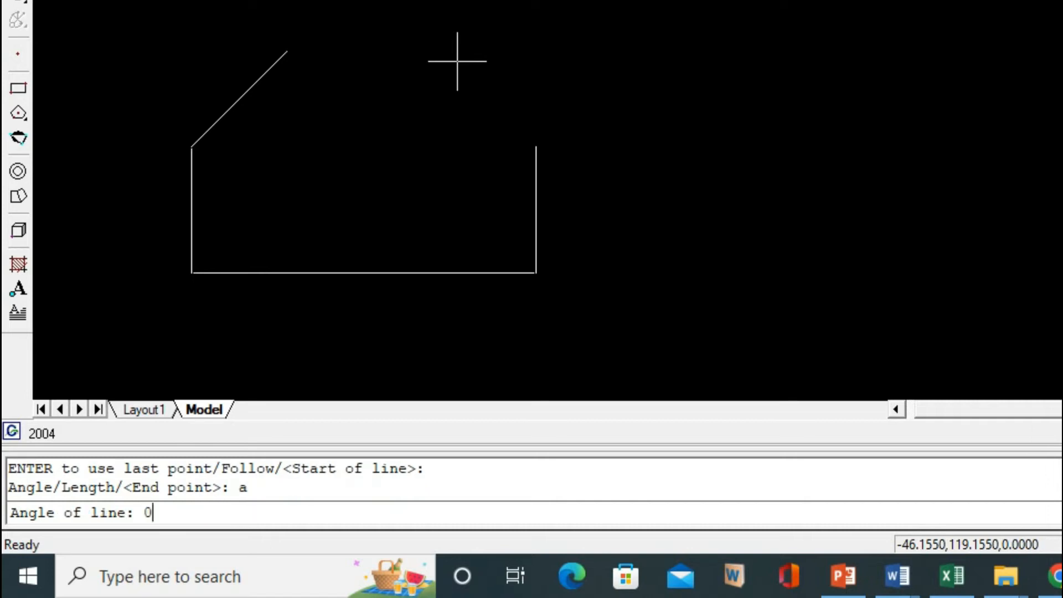
{"action": "key", "text": "Return"}
{"action": "type", "text": "45"}
{"action": "key", "text": "Return"}
{"action": "key", "text": "Return"}
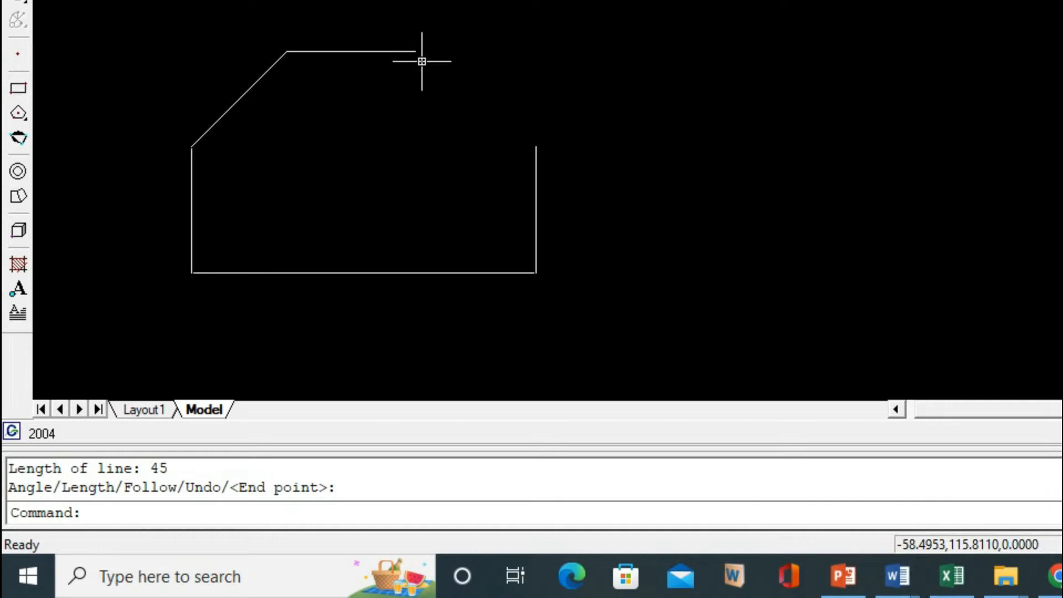
Check the reference drawing and close the outline with a sloped line from the upper edge's free end to the right edge's upper end.
{"action": "key", "text": "alt+Tab"}
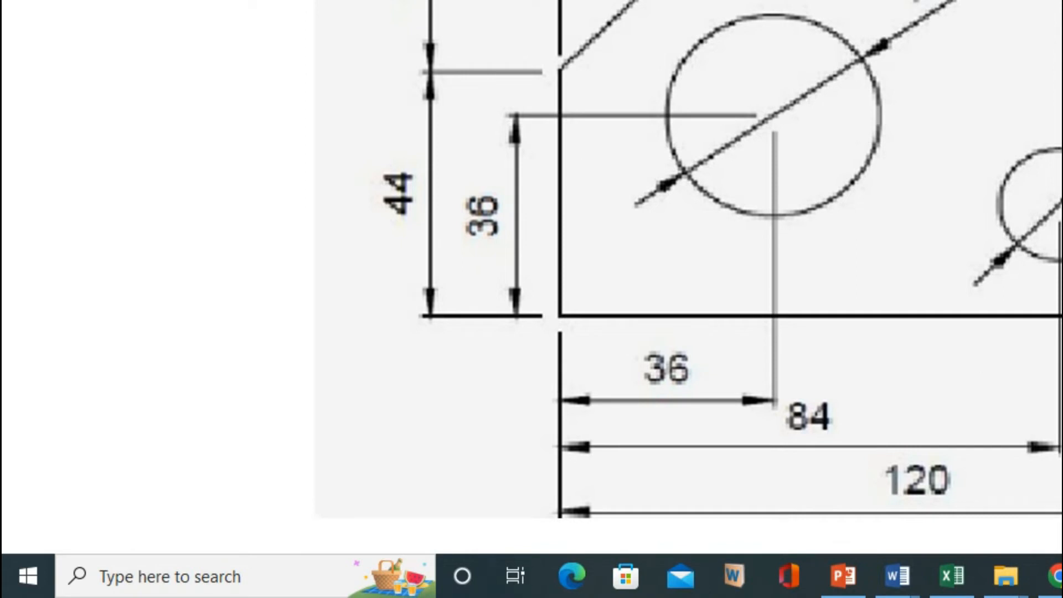
{"action": "key", "text": "alt+Tab"}
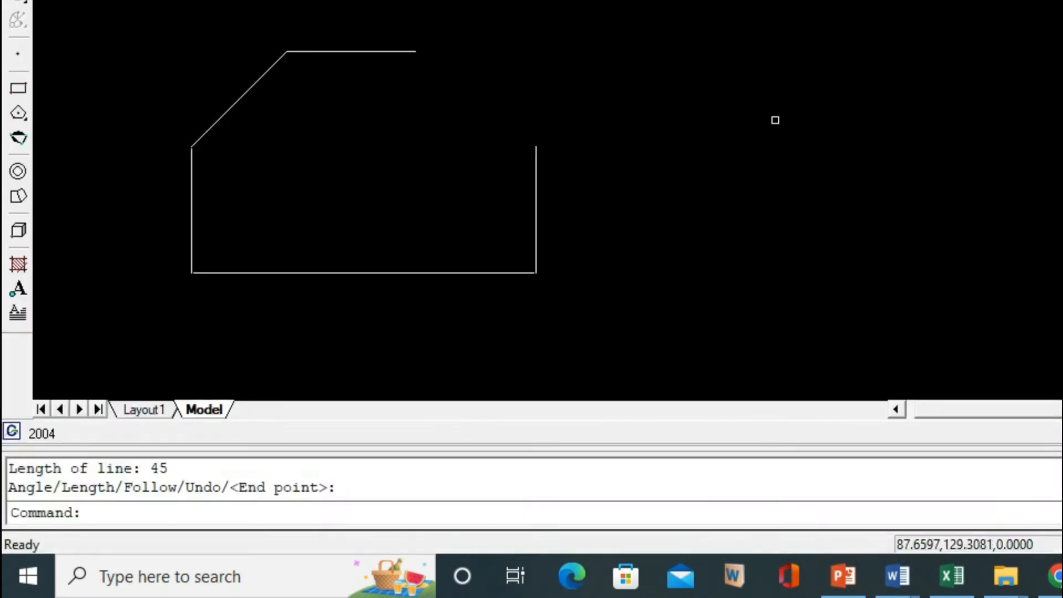
{"action": "type", "text": "l"}
{"action": "key", "text": "Return"}
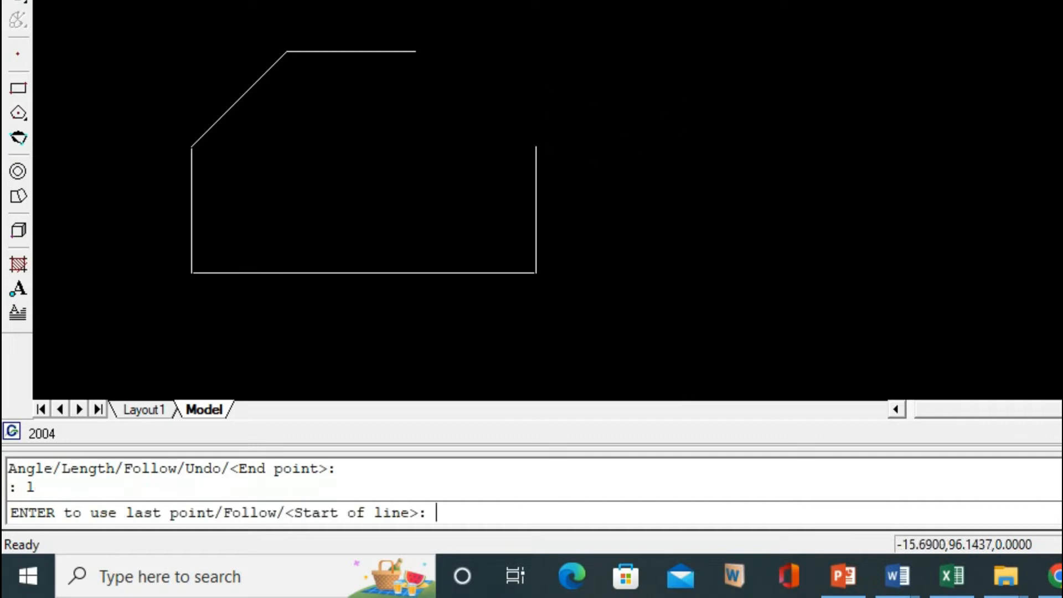
{"action": "left_click", "coordinate": [415, 51]}
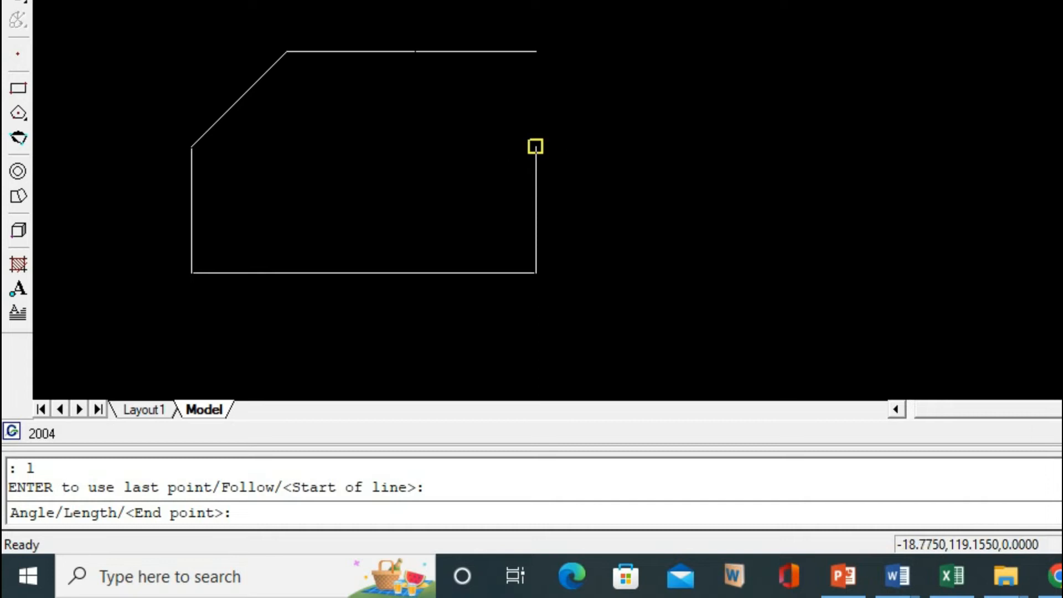
{"action": "left_click", "coordinate": [536, 146]}
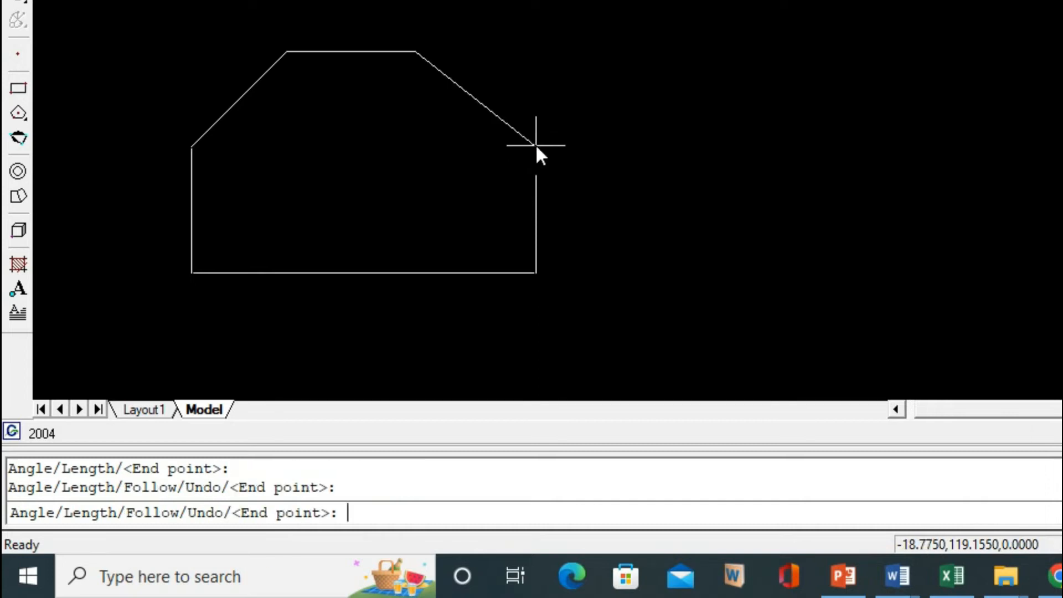
{"action": "key", "text": "Return"}
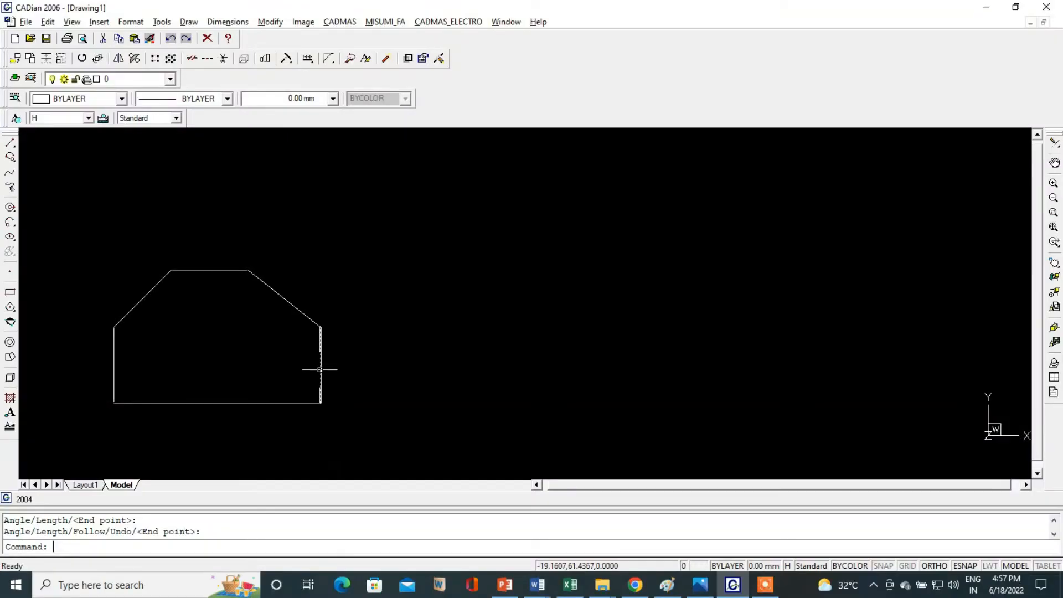
Offset the plate's left vertical edge 36 toward the inside of the plate.
{"action": "key", "text": "alt+Tab"}
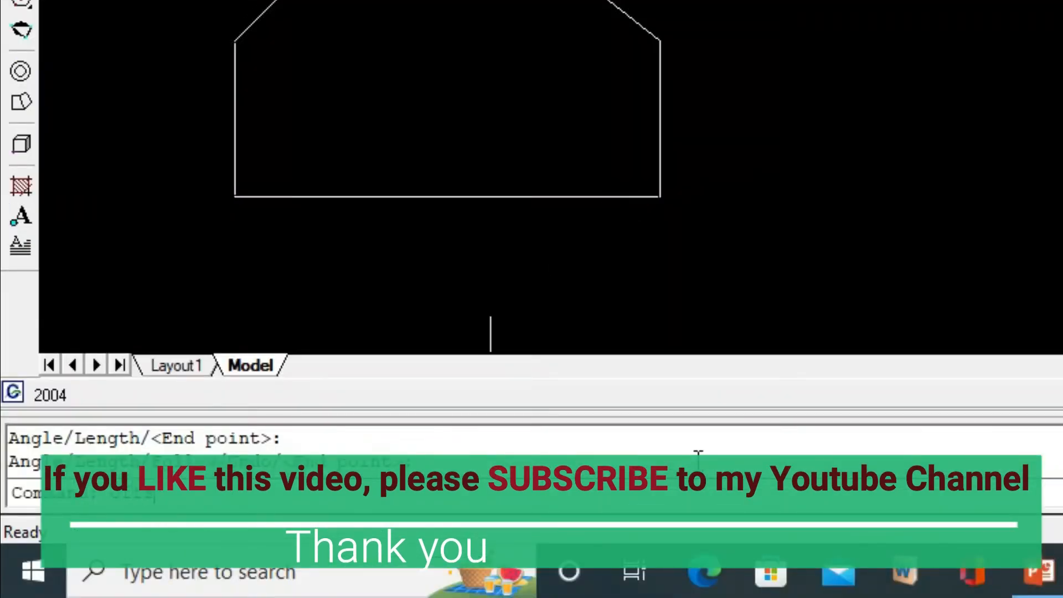
{"action": "key", "text": "Return"}
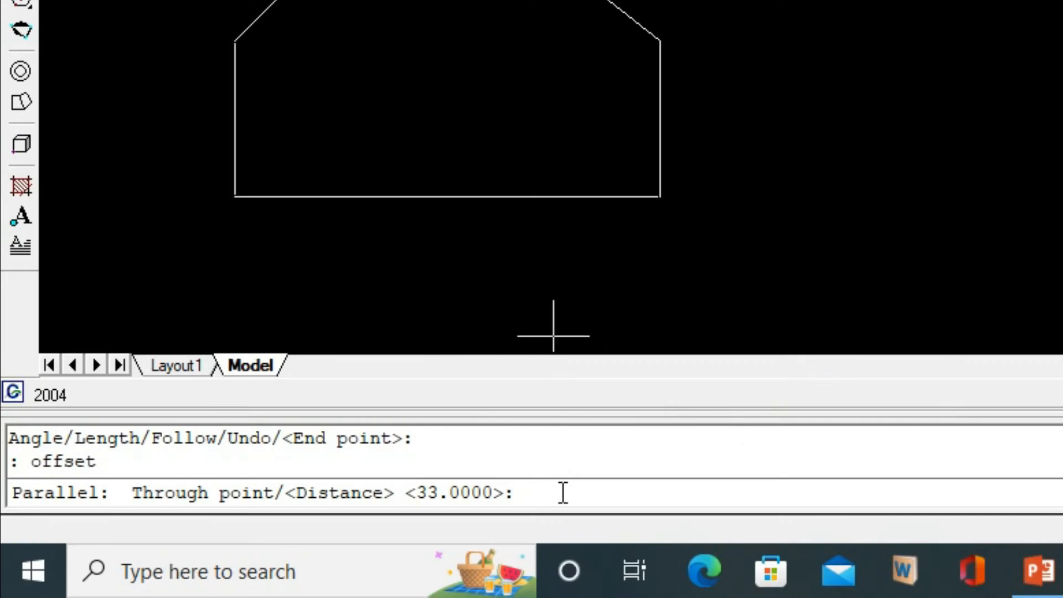
{"action": "type", "text": "6"}
{"action": "key", "text": "Return"}
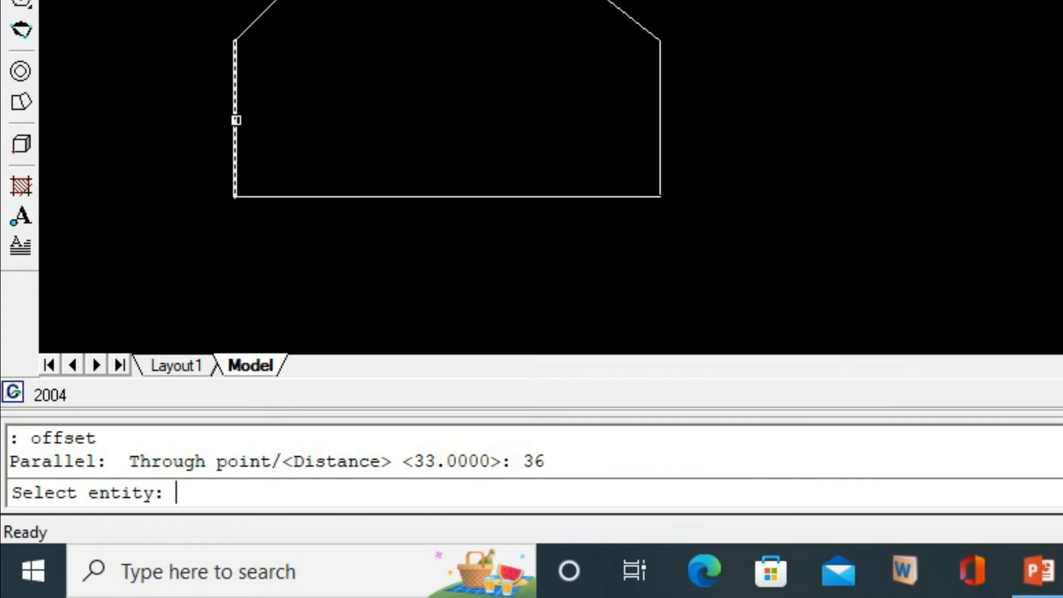
{"action": "left_click", "coordinate": [236, 119]}
{"action": "left_click", "coordinate": [306, 122]}
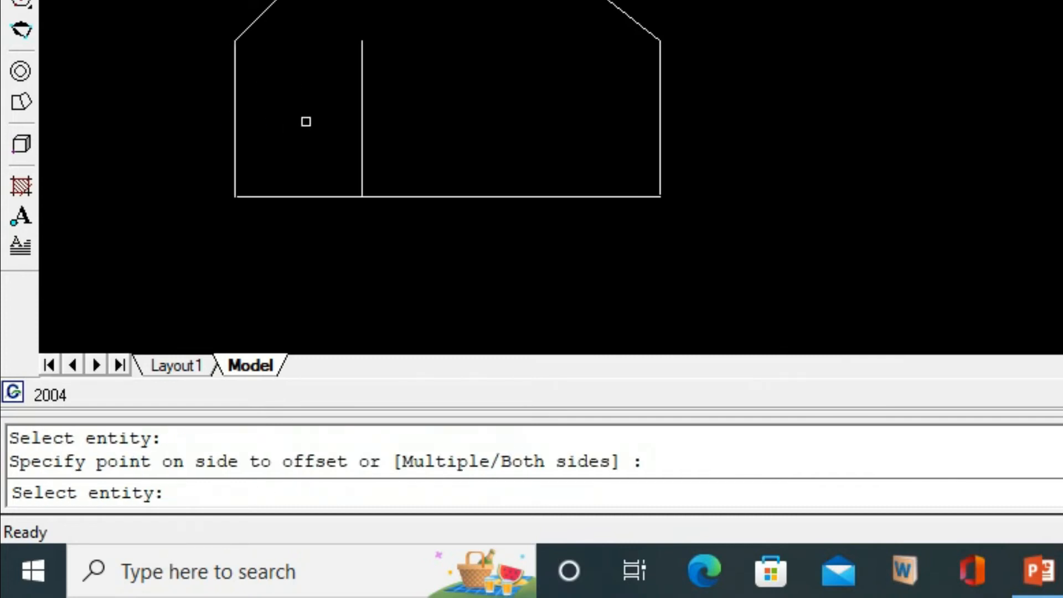
Offset the plate's bottom edge upward by the same distance of 36 and end the Offset command.
{"action": "left_click", "coordinate": [300, 197]}
{"action": "left_click", "coordinate": [302, 138]}
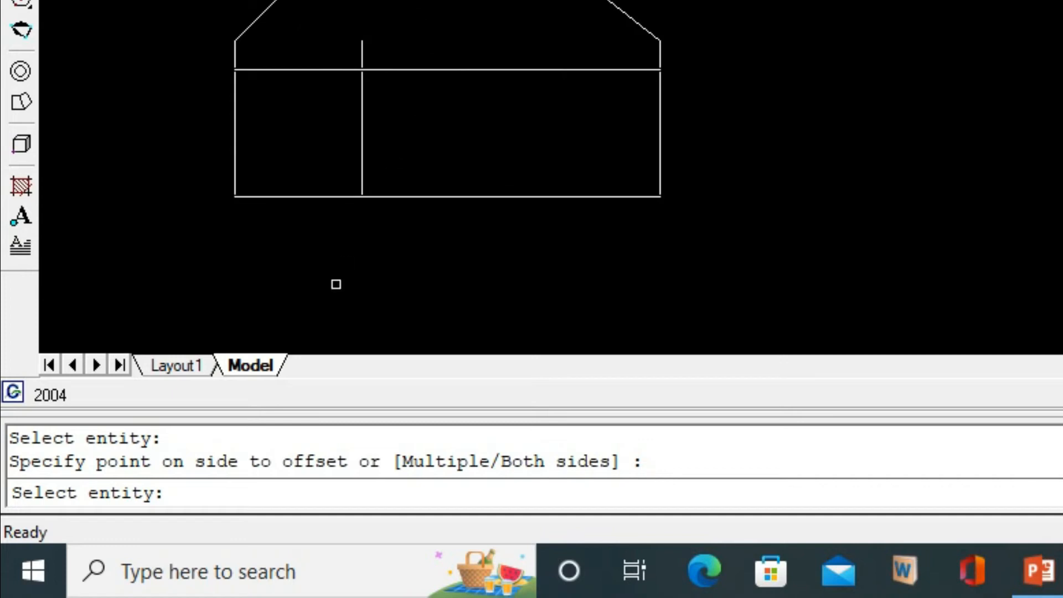
{"action": "key", "text": "Escape"}
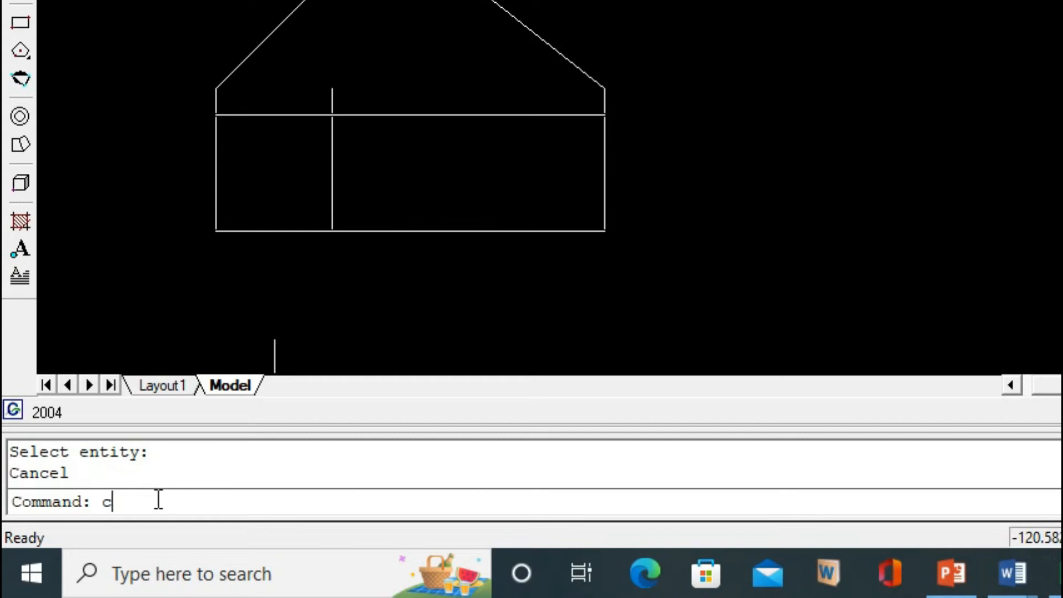
Draw a circle of radius 18 centred on the intersection of the two offset lines.
{"action": "key", "text": "Return"}
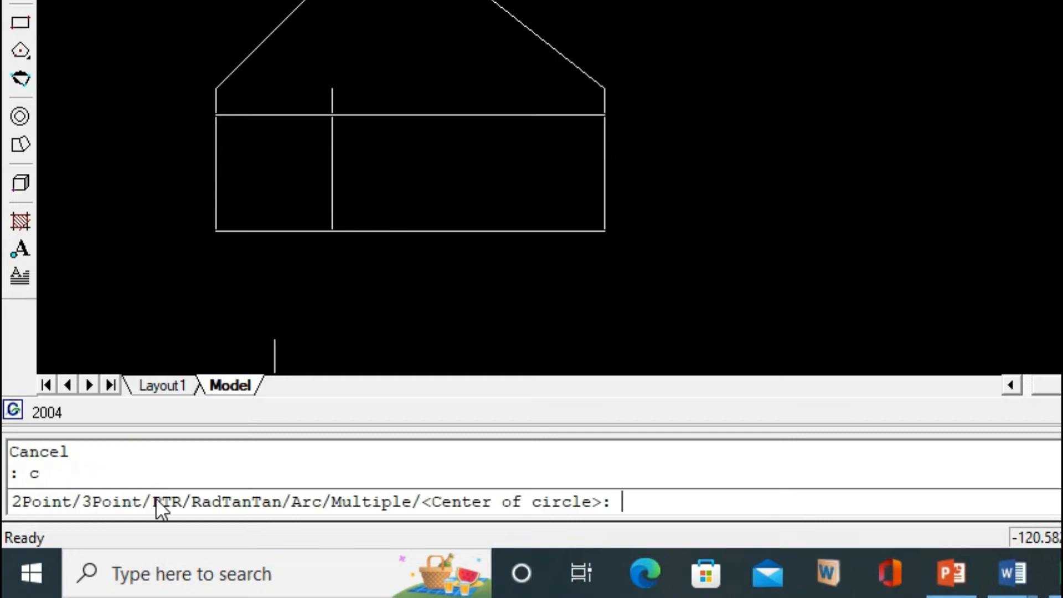
{"action": "left_click", "coordinate": [332, 115]}
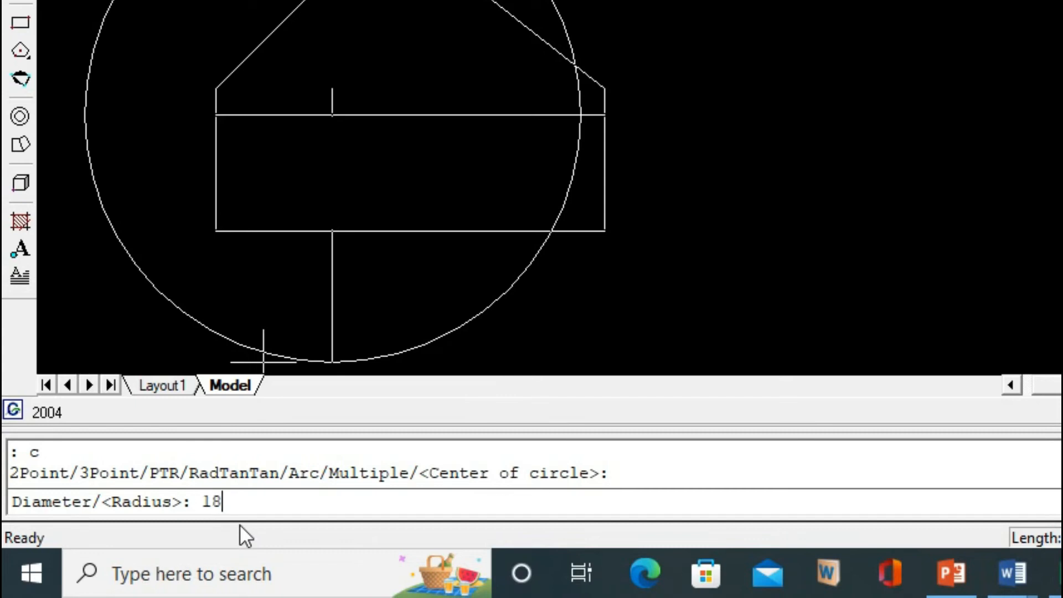
{"action": "key", "text": "Return"}
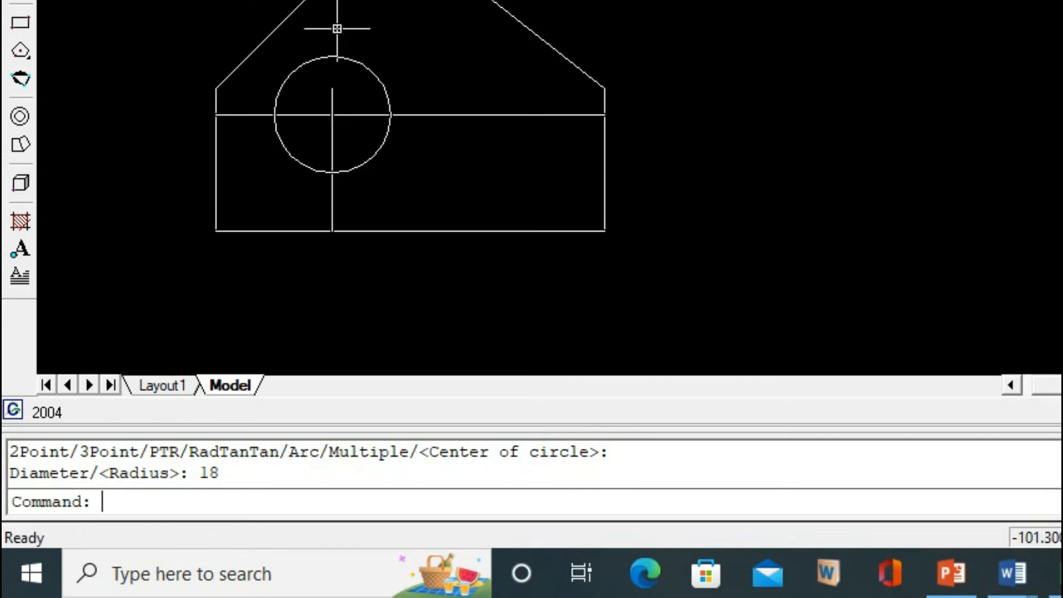
Draw a short horizontal line just above the circle, spanning both sides of its vertical centre line.
{"action": "type", "text": "l"}
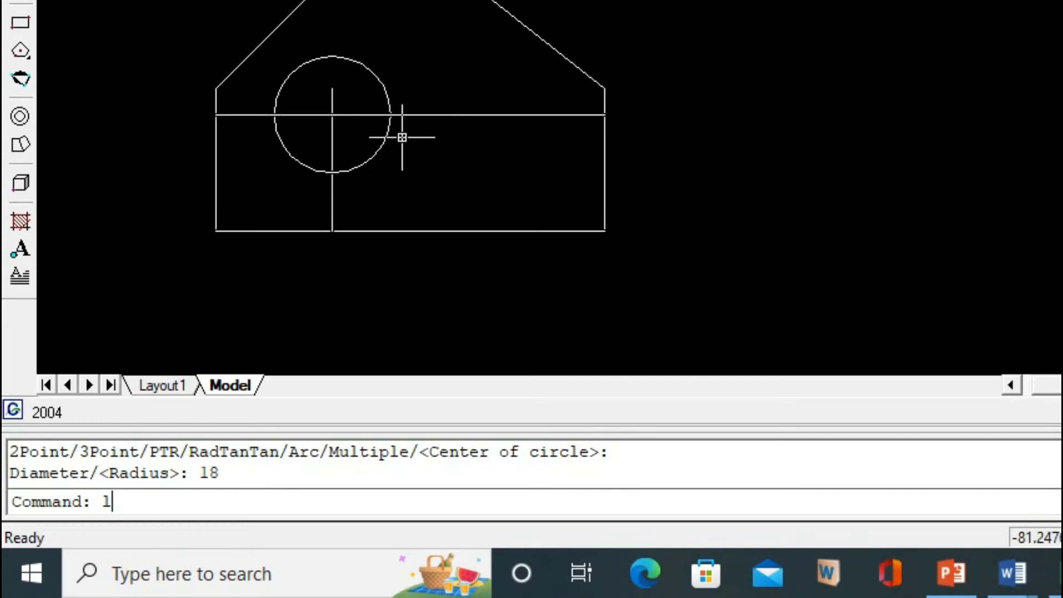
{"action": "key", "text": "Return"}
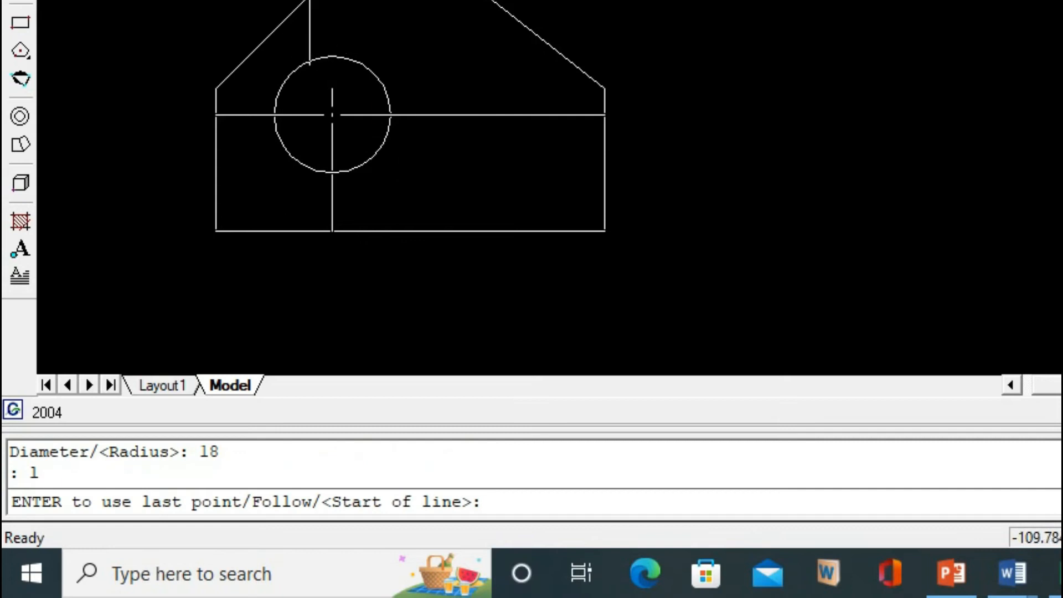
{"action": "left_click", "coordinate": [301, 28]}
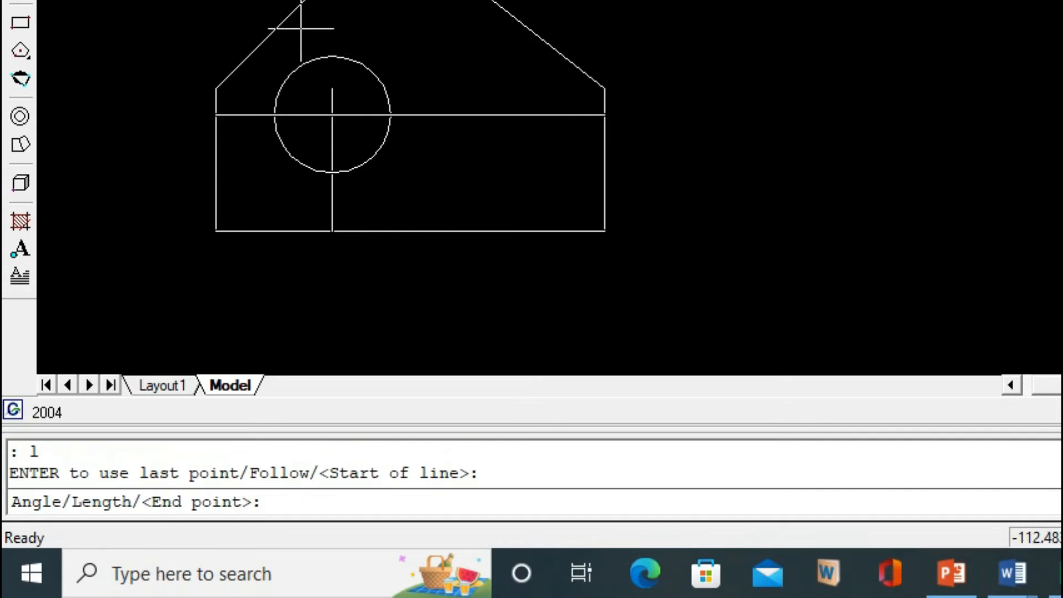
{"action": "left_click", "coordinate": [373, 29]}
{"action": "key", "text": "Return"}
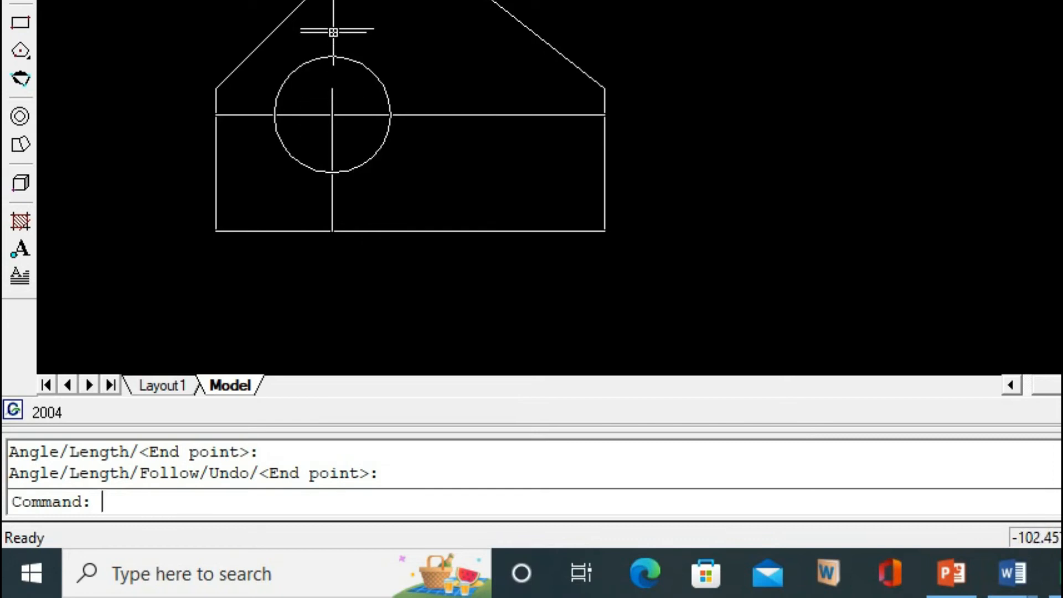
Extend the circle's vertical centre line up to the short horizontal line above the circle.
{"action": "type", "text": "extend"}
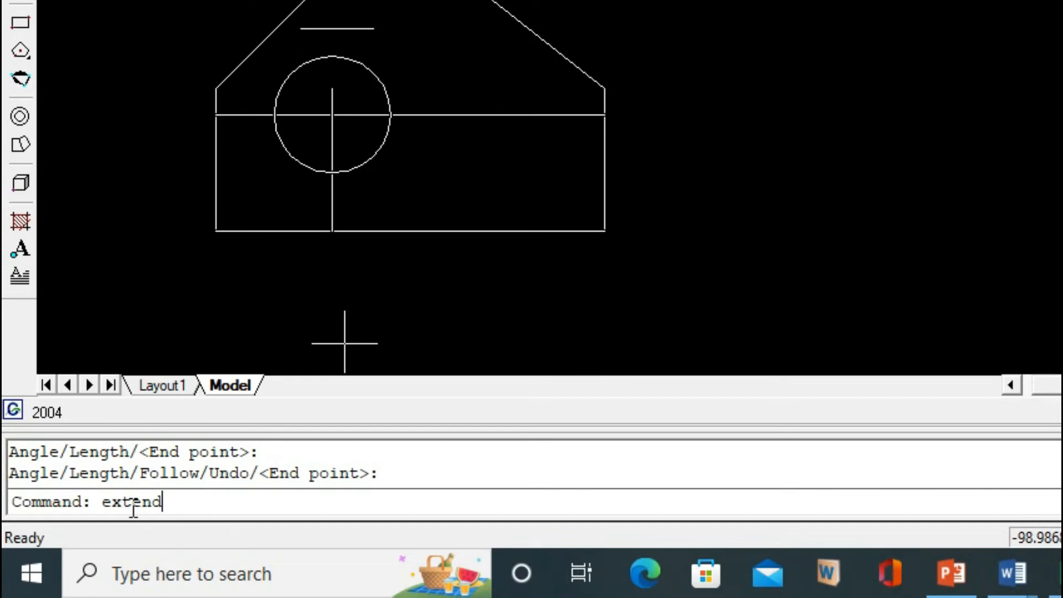
{"action": "key", "text": "Return"}
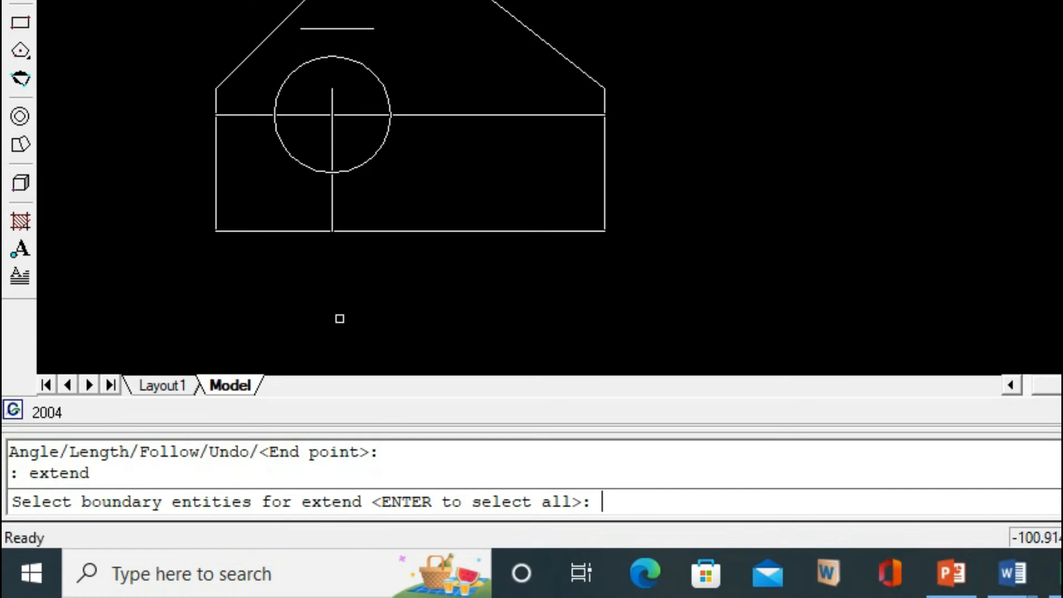
{"action": "left_click", "coordinate": [372, 29]}
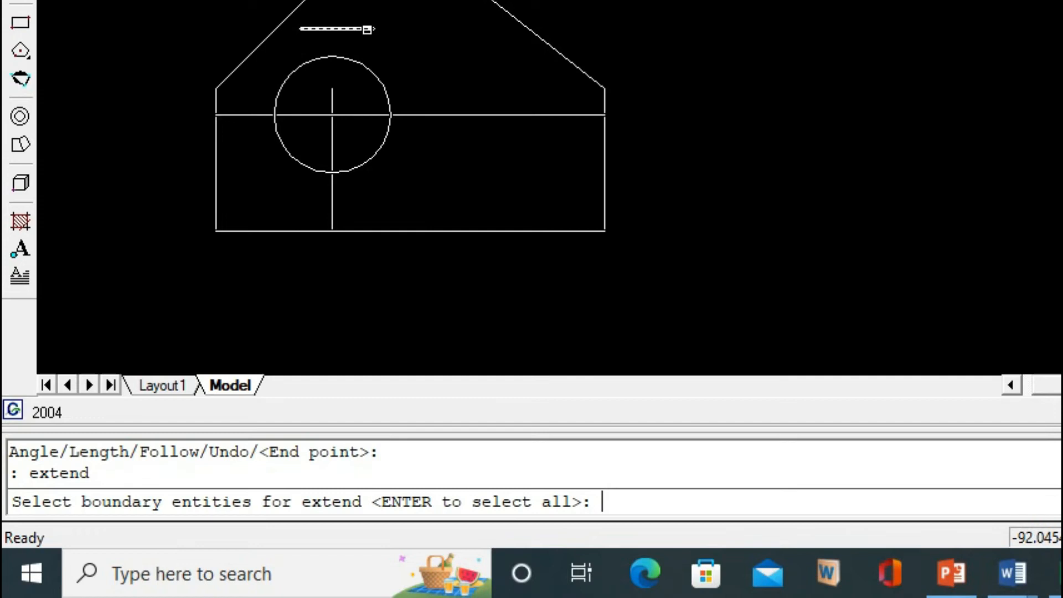
{"action": "left_click", "coordinate": [366, 29]}
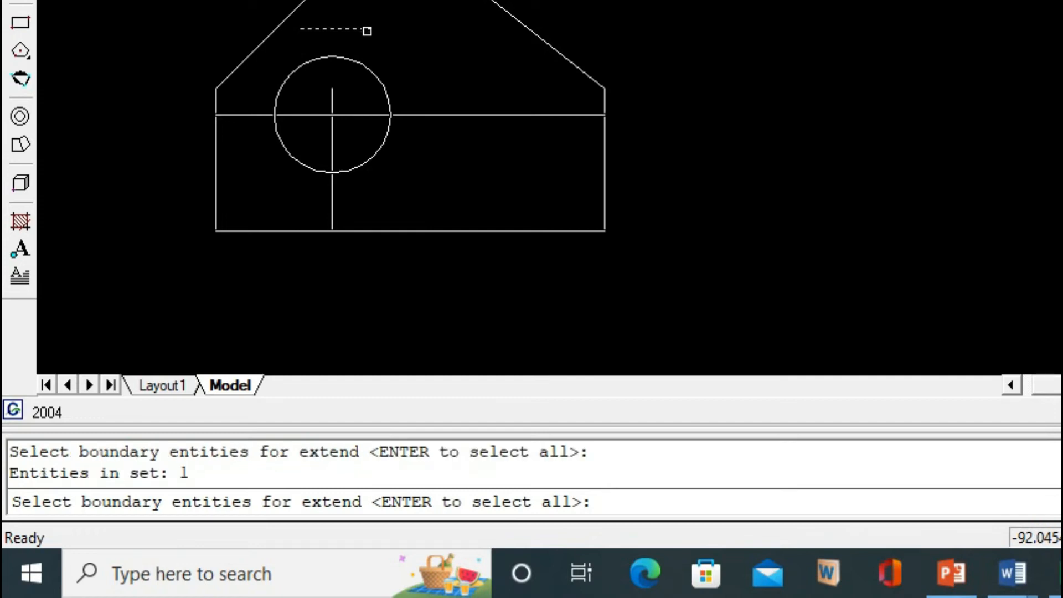
{"action": "key", "text": "Return"}
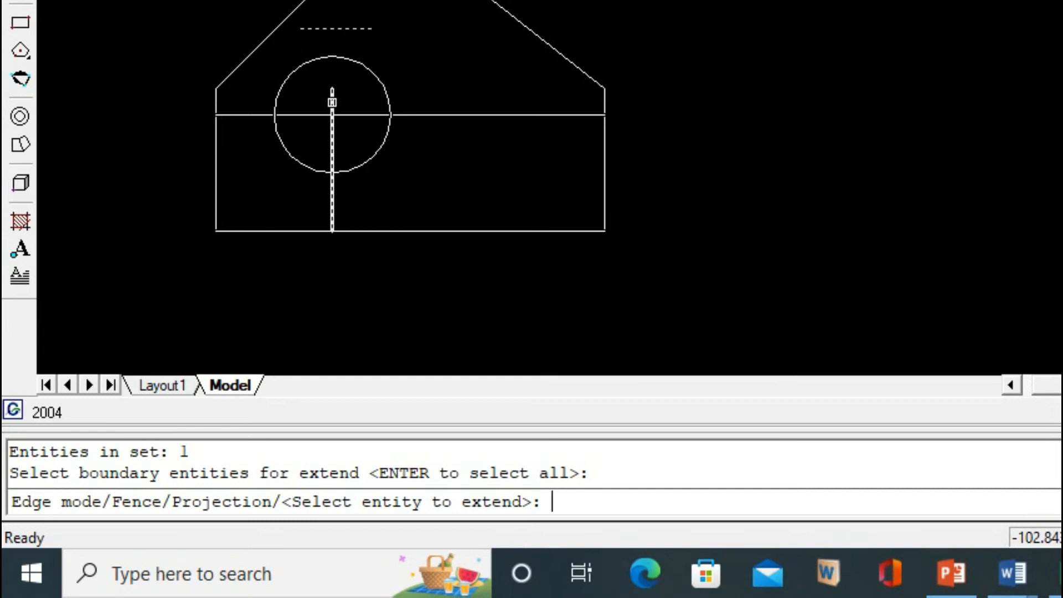
{"action": "left_click", "coordinate": [332, 102]}
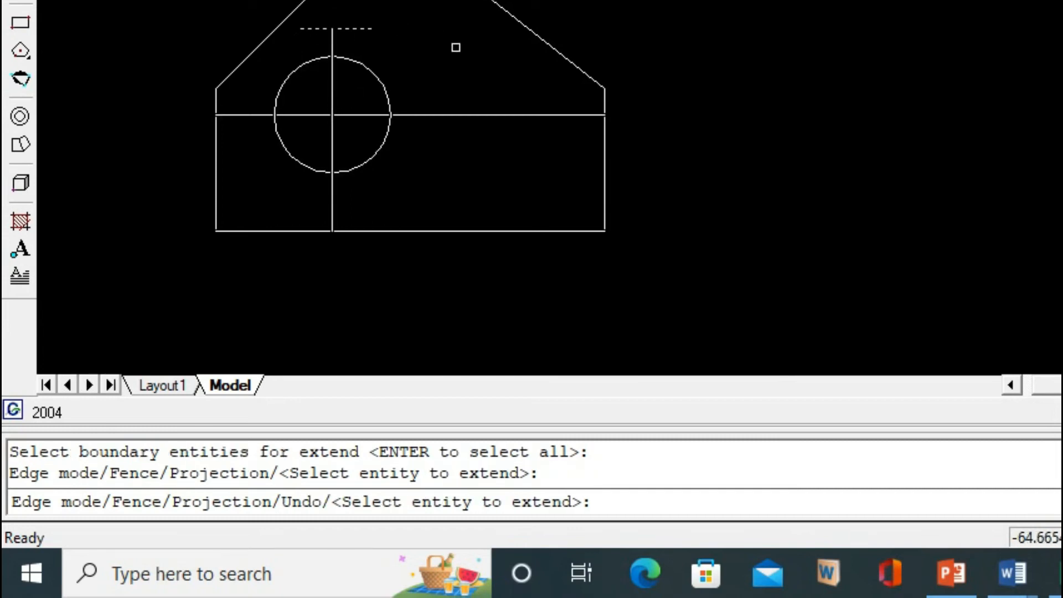
{"action": "key", "text": "Return"}
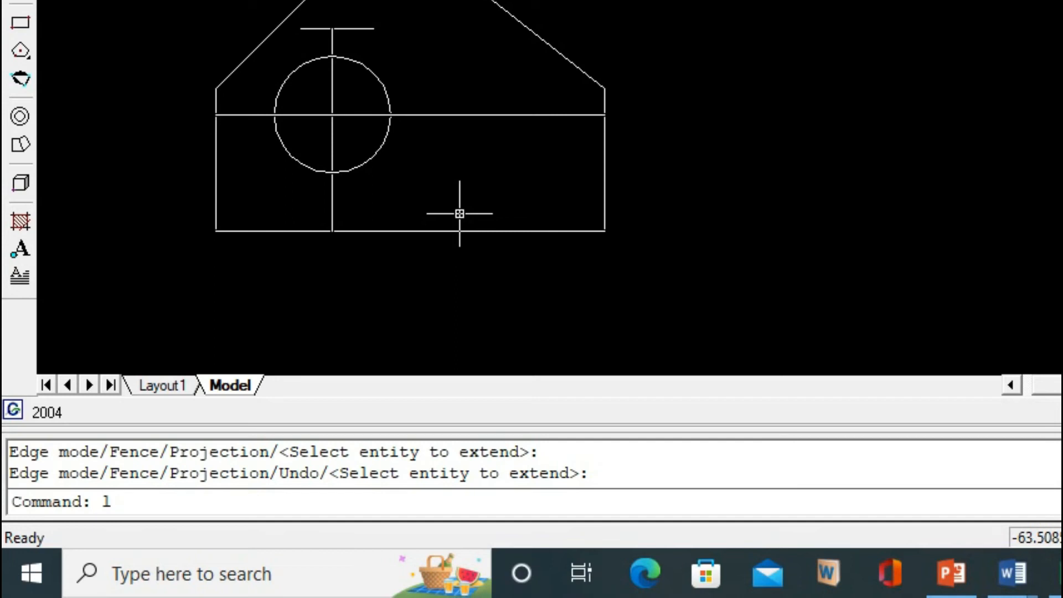
Draw a short vertical line just right of the circle, crossing its horizontal centre line.
{"action": "key", "text": "Return"}
{"action": "left_click", "coordinate": [412, 115]}
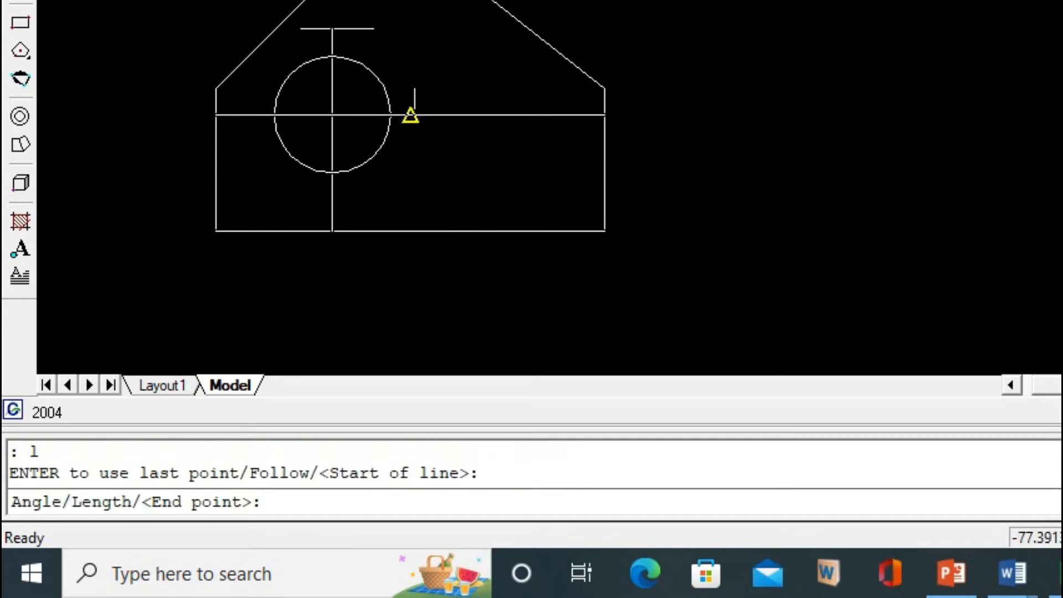
{"action": "left_click", "coordinate": [415, 156]}
{"action": "key", "text": "Return"}
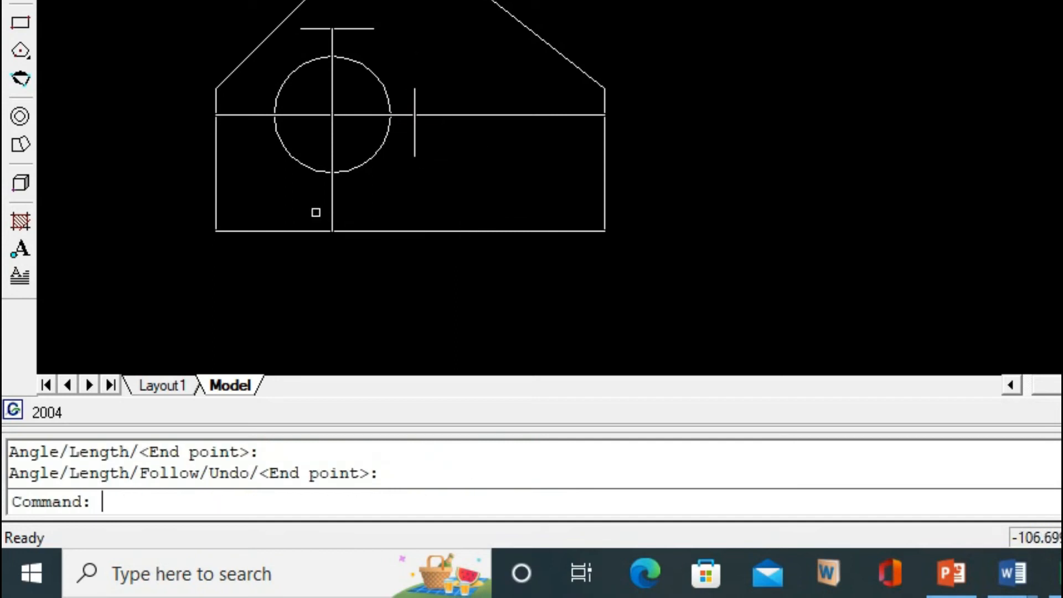
Draw a short horizontal line just below the circle, crossing its vertical centre line.
{"action": "key", "text": "Return"}
{"action": "left_click", "coordinate": [299, 192]}
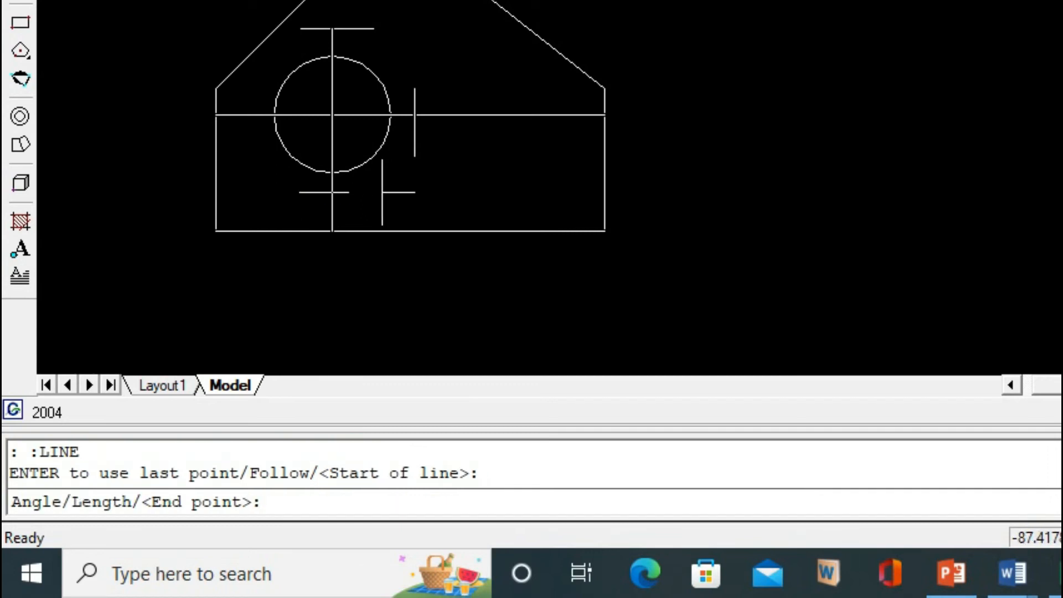
{"action": "left_click", "coordinate": [383, 192]}
{"action": "key", "text": "Return"}
Draw a short vertical line between the plate's left edge and the circle, crossing the horizontal centre line.
{"action": "left_click", "coordinate": [248, 83]}
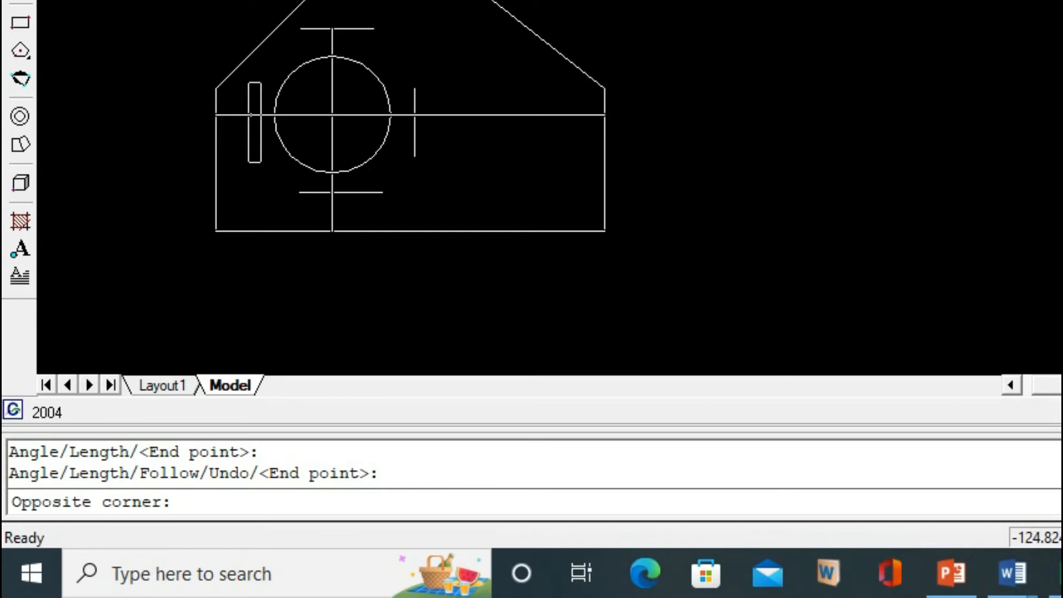
{"action": "key", "text": "Escape"}
{"action": "type", "text": "l"}
{"action": "key", "text": "Return"}
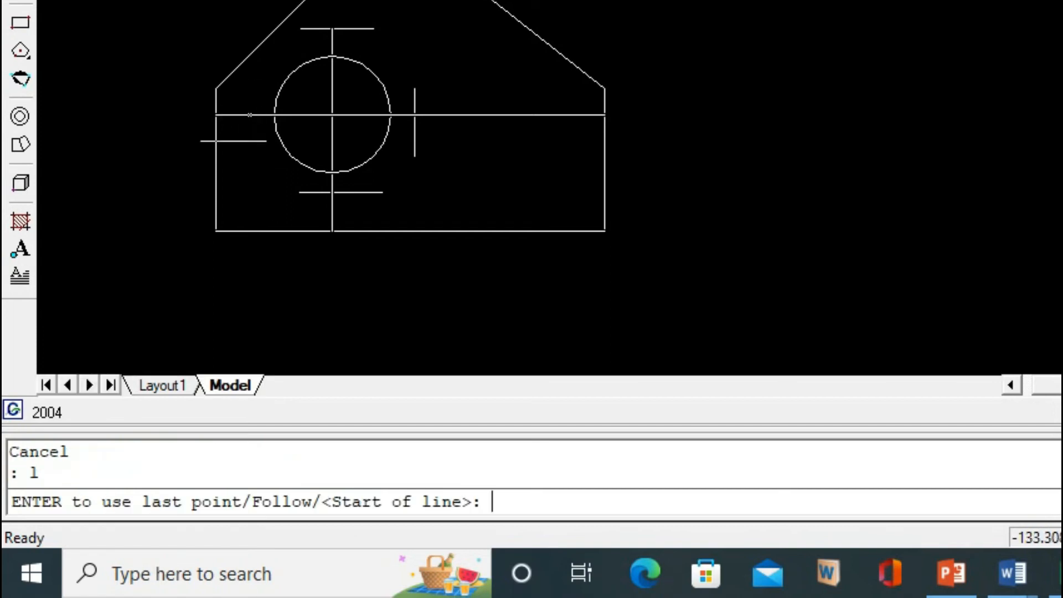
{"action": "left_click", "coordinate": [246, 128]}
{"action": "left_click", "coordinate": [245, 147]}
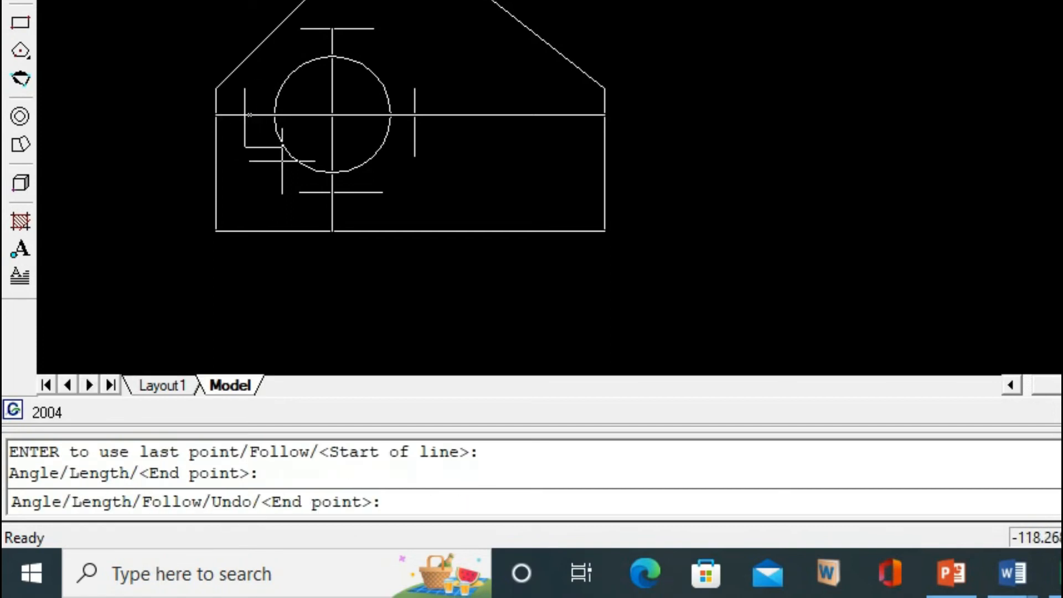
{"action": "key", "text": "Return"}
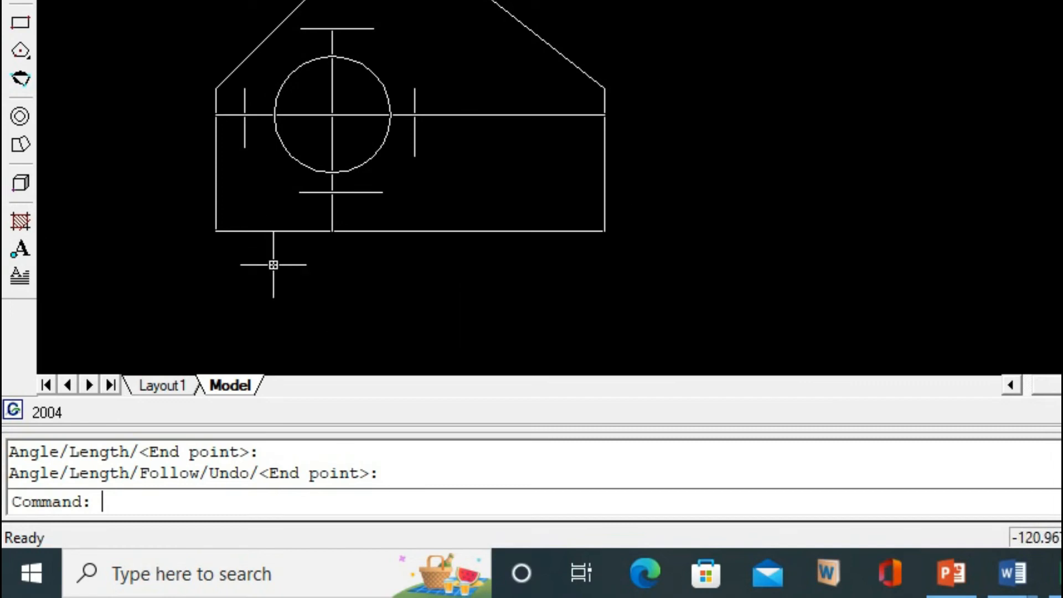
Trim the centre lines' outer ends back to the short lines on the circle's right, bottom and left.
{"action": "key", "text": "Return"}
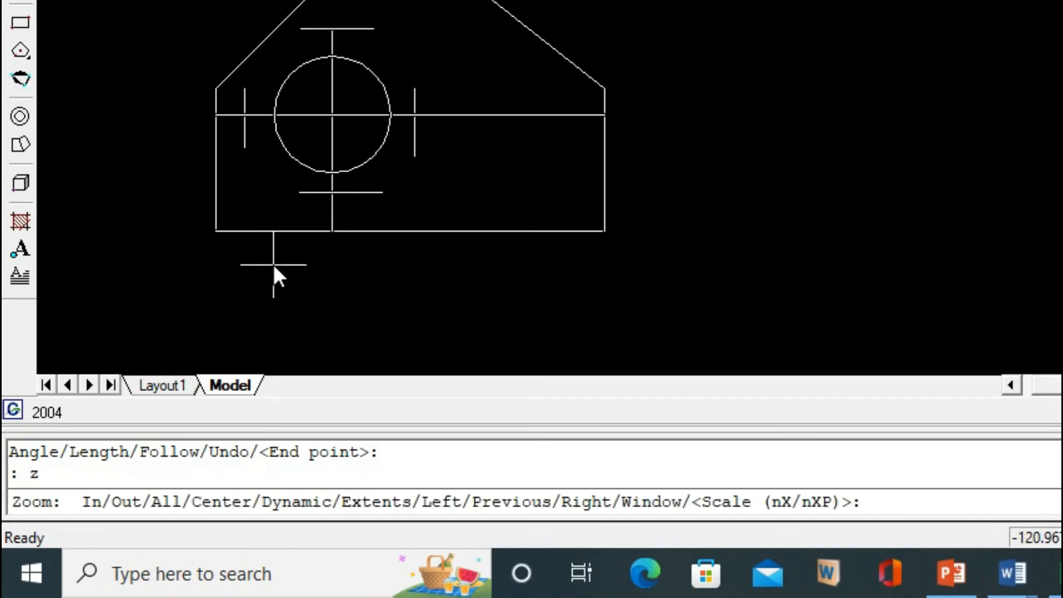
{"action": "key", "text": "Return"}
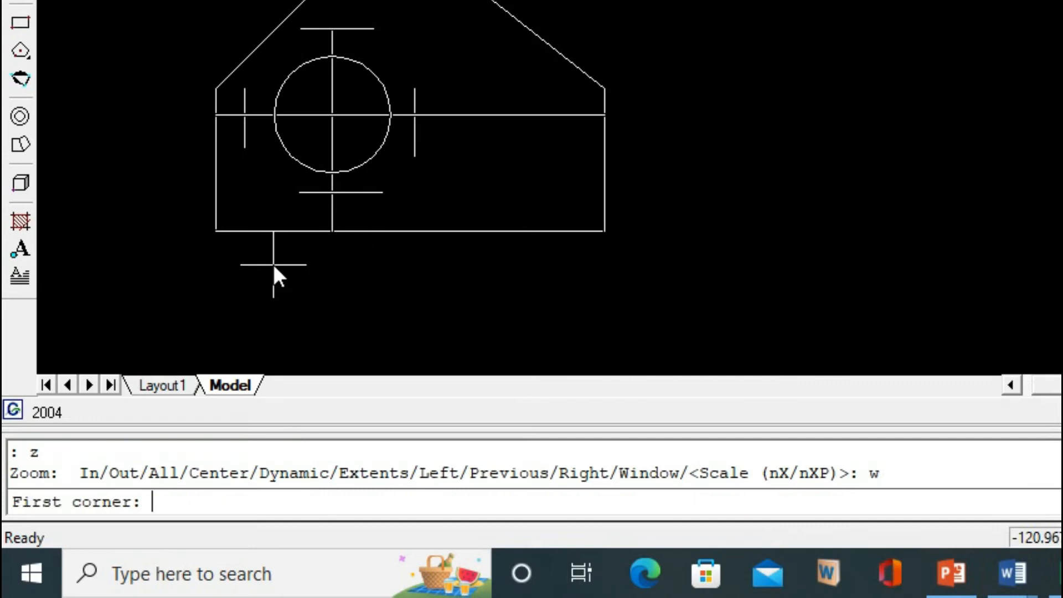
{"action": "left_click", "coordinate": [73, 242]}
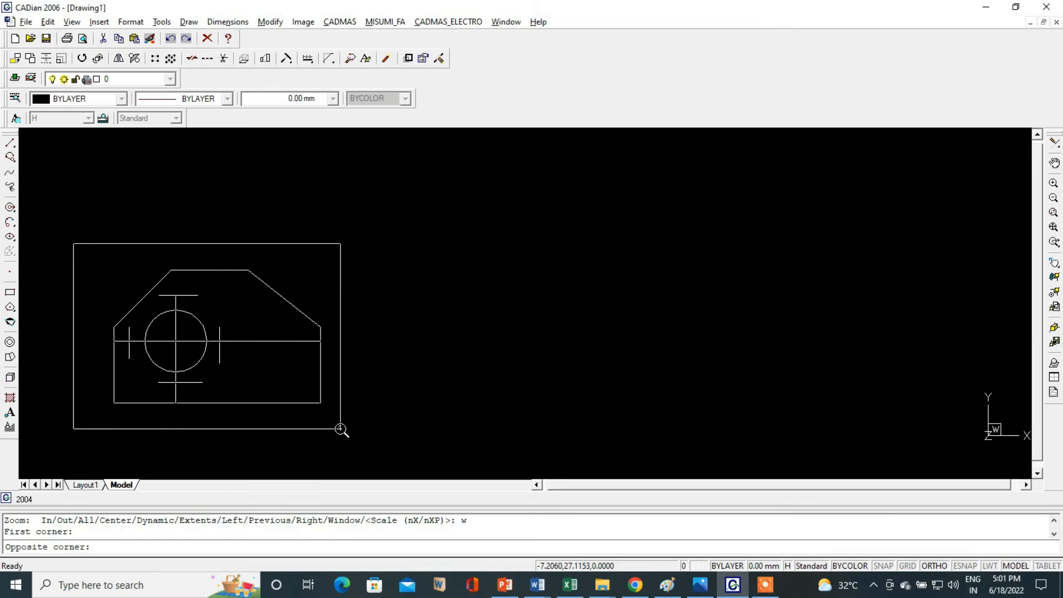
{"action": "left_click", "coordinate": [342, 429]}
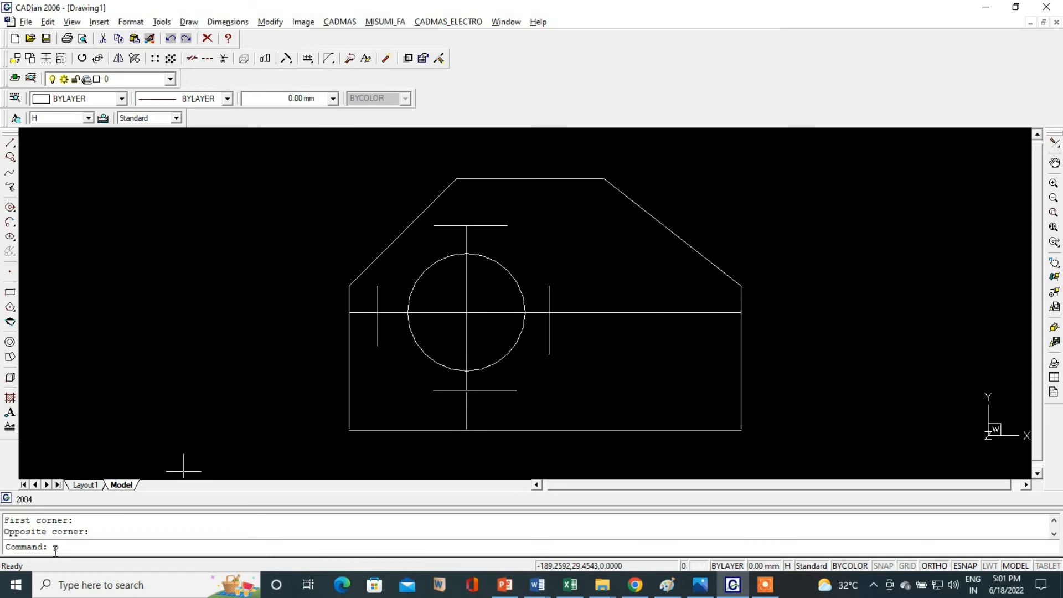
{"action": "key", "text": "Return"}
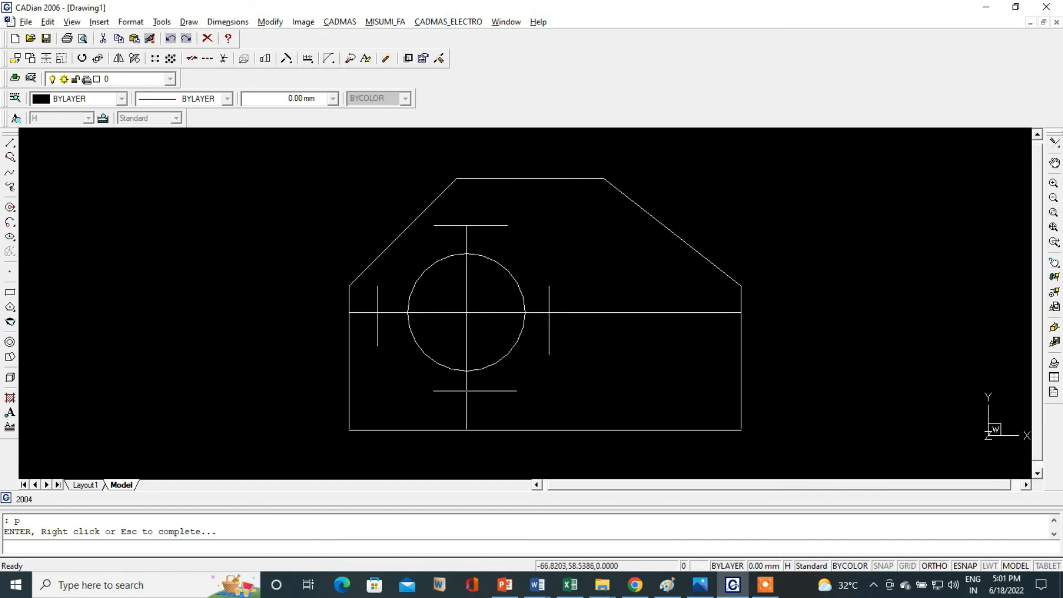
{"action": "left_click_drag", "start_coordinate": [586, 382], "coordinate": [304, 399]}
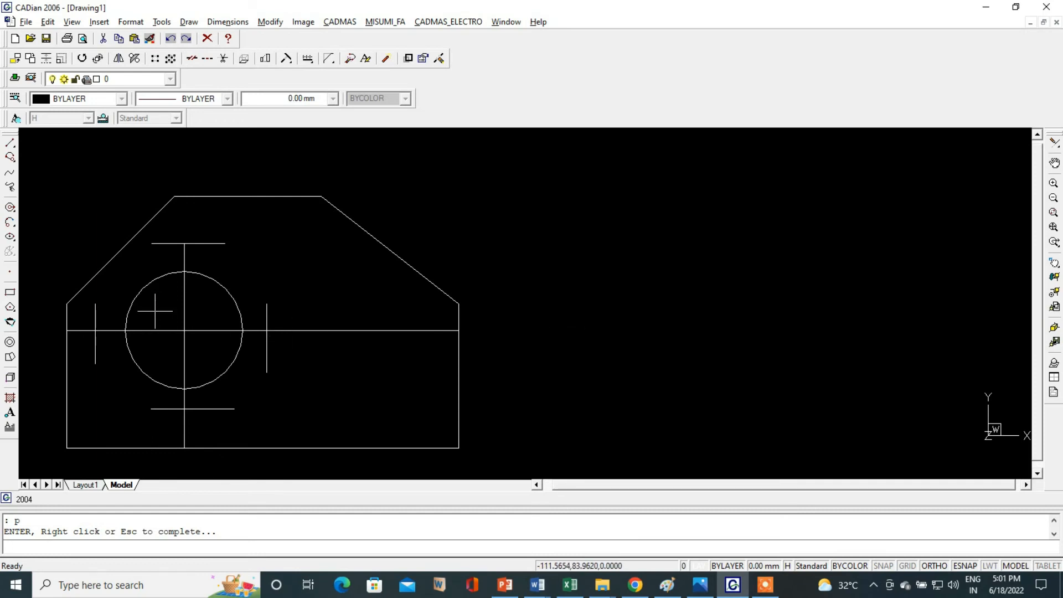
{"action": "key", "text": "Escape"}
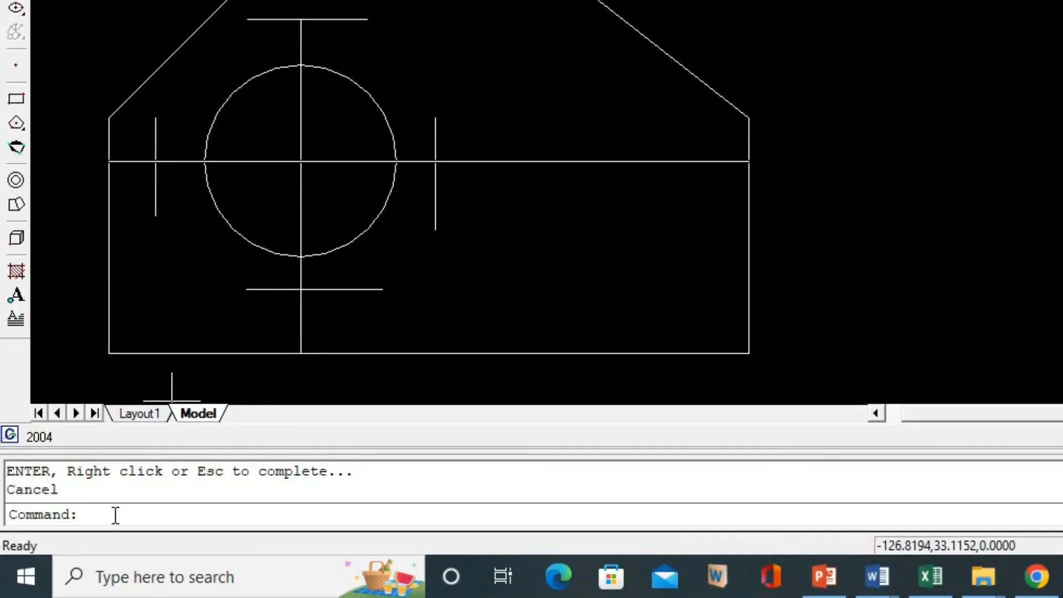
{"action": "type", "text": "tr"}
{"action": "key", "text": "Return"}
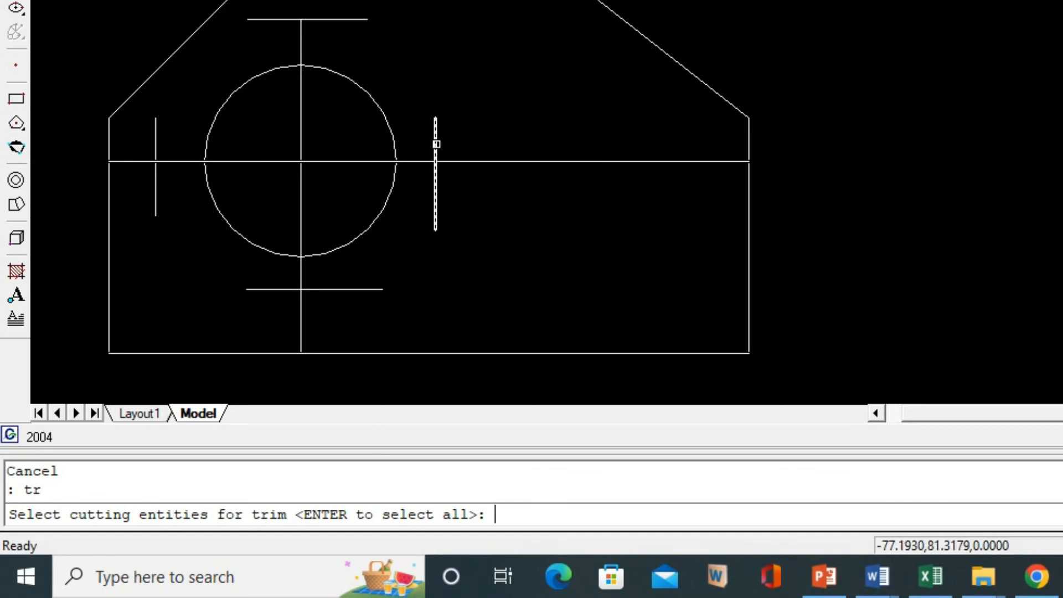
{"action": "left_click", "coordinate": [437, 144]}
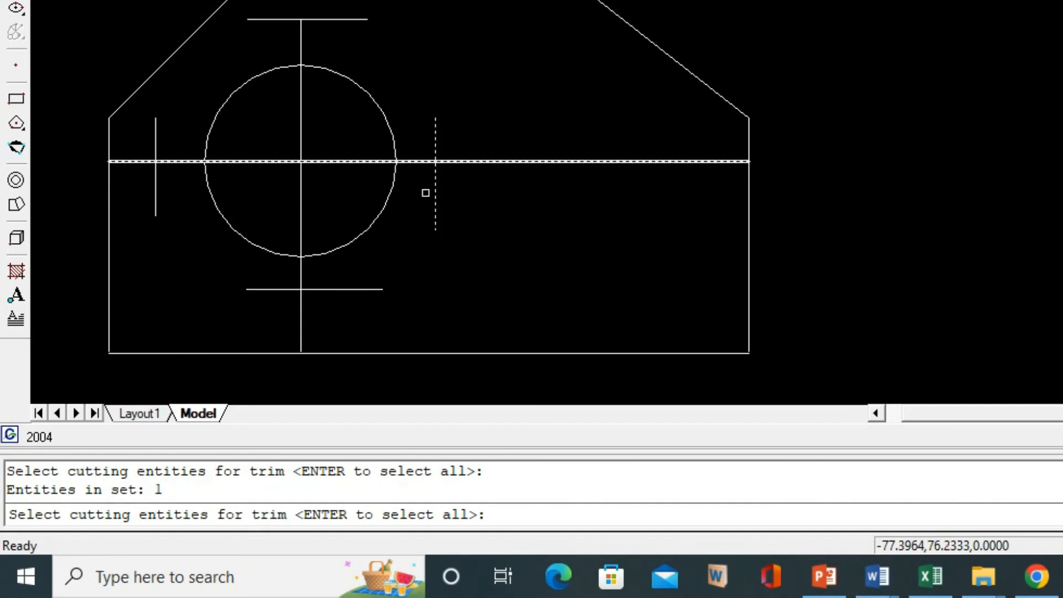
{"action": "left_click", "coordinate": [368, 289]}
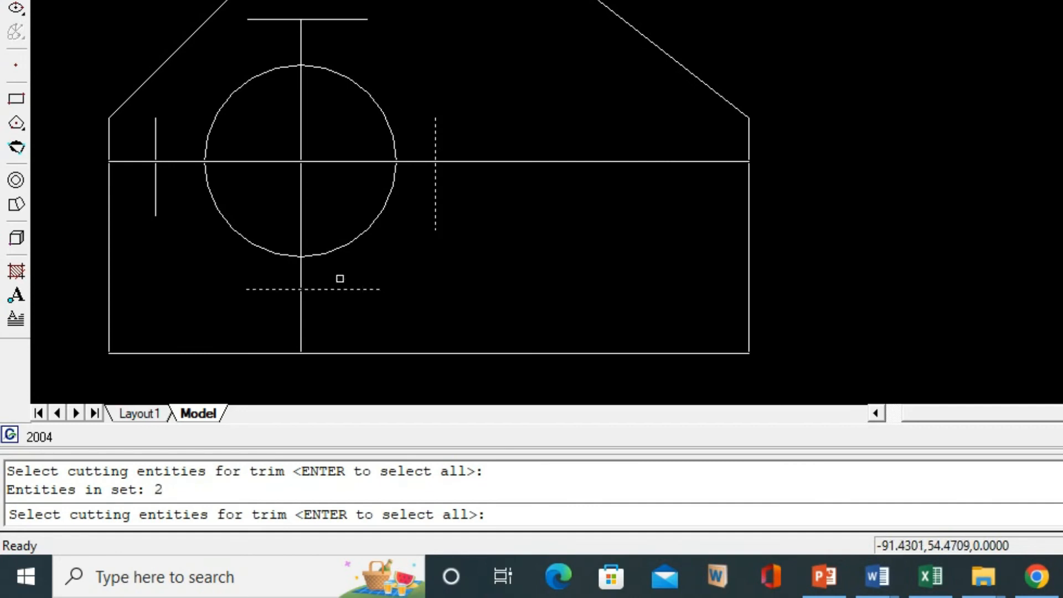
{"action": "left_click", "coordinate": [156, 124]}
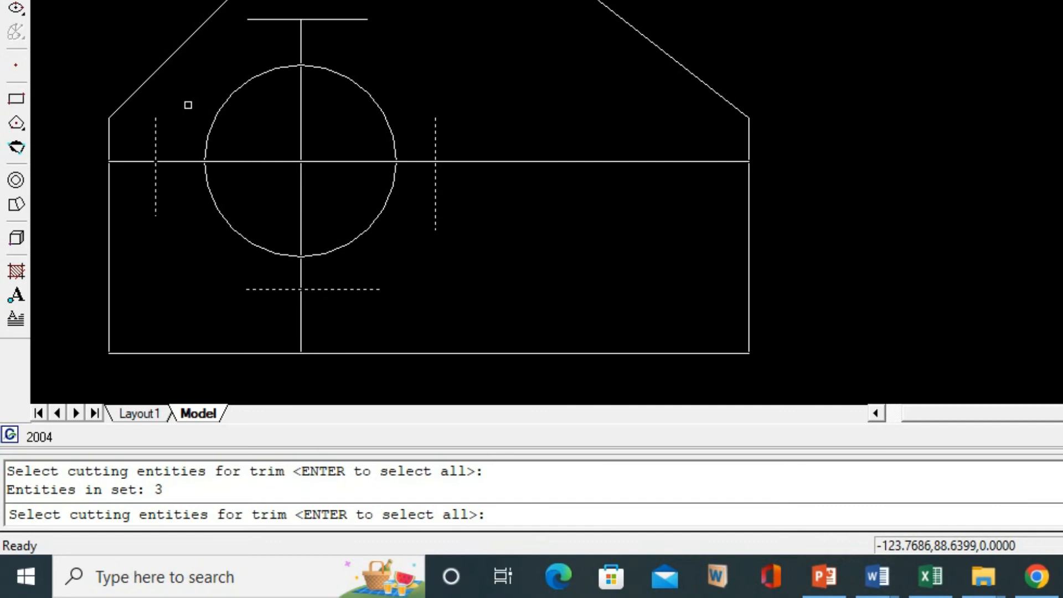
{"action": "key", "text": "Return"}
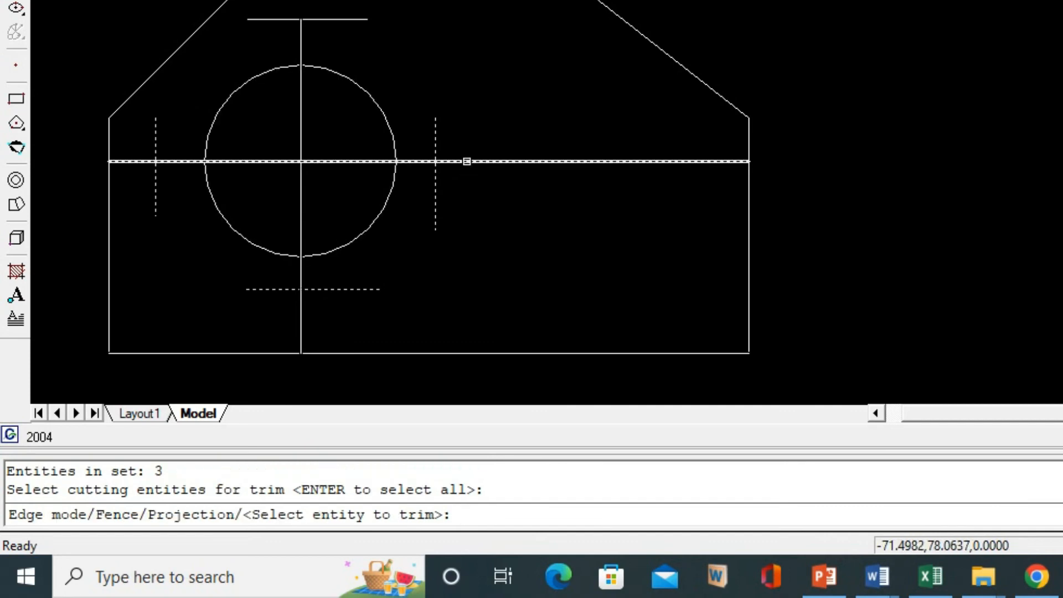
{"action": "left_click", "coordinate": [467, 161]}
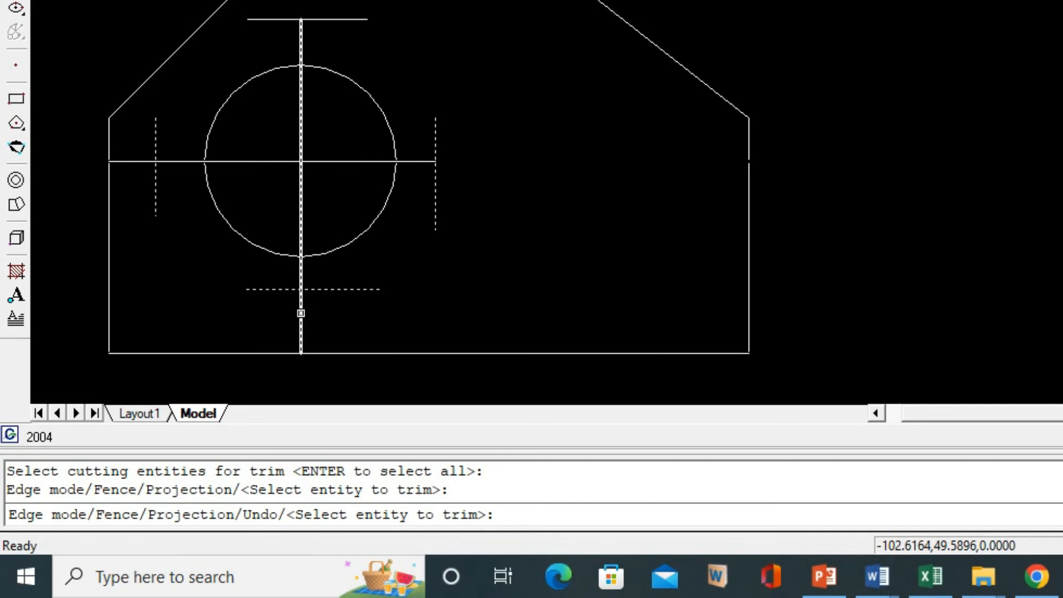
{"action": "left_click", "coordinate": [301, 312]}
{"action": "left_click", "coordinate": [141, 161]}
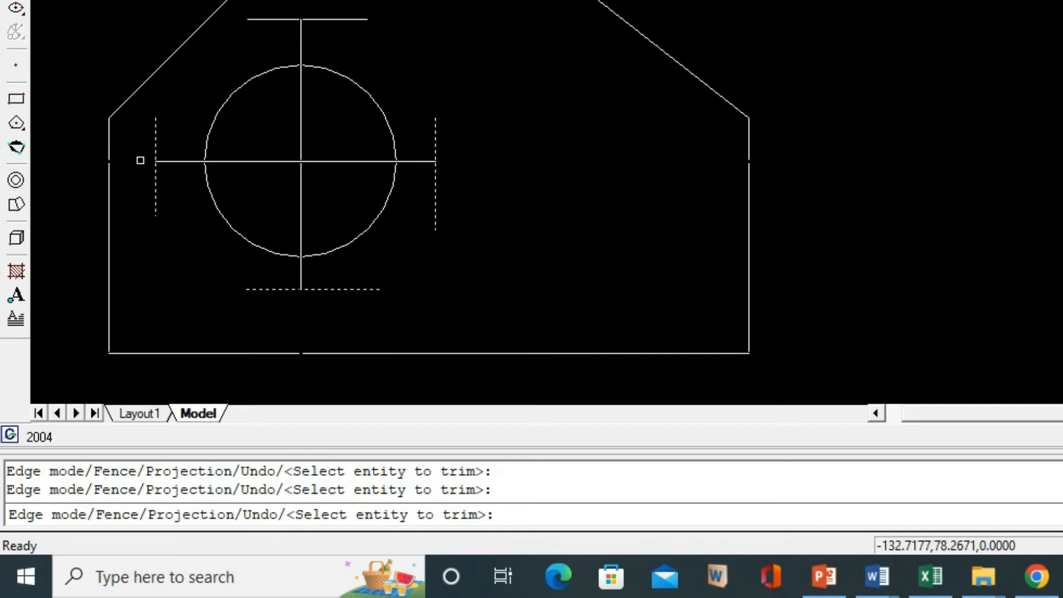
{"action": "key", "text": "Return"}
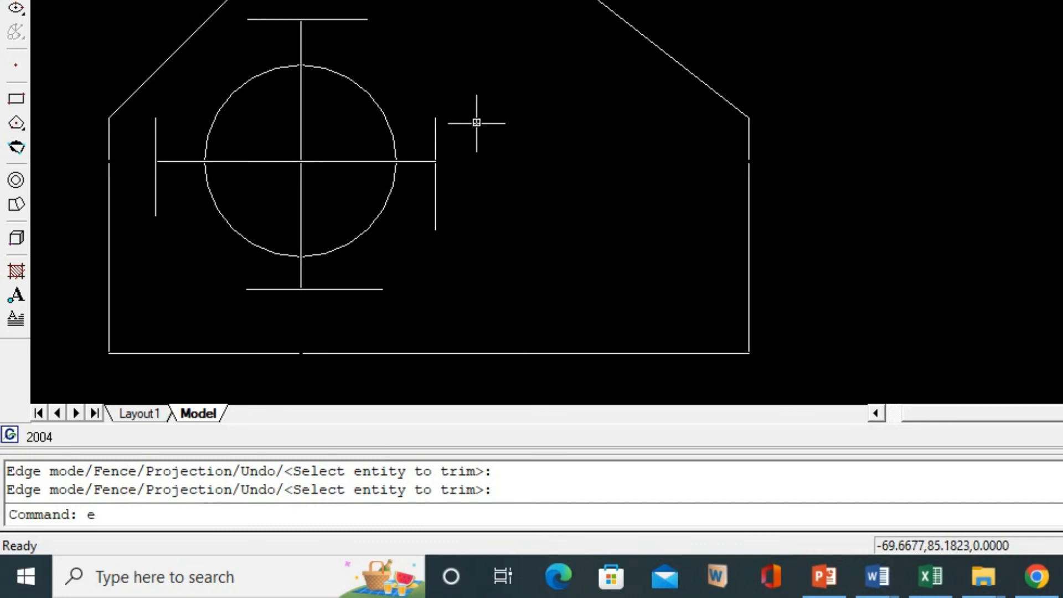
Delete the four short boundary lines around the circle.
{"action": "key", "text": "Return"}
{"action": "left_click", "coordinate": [357, 20]}
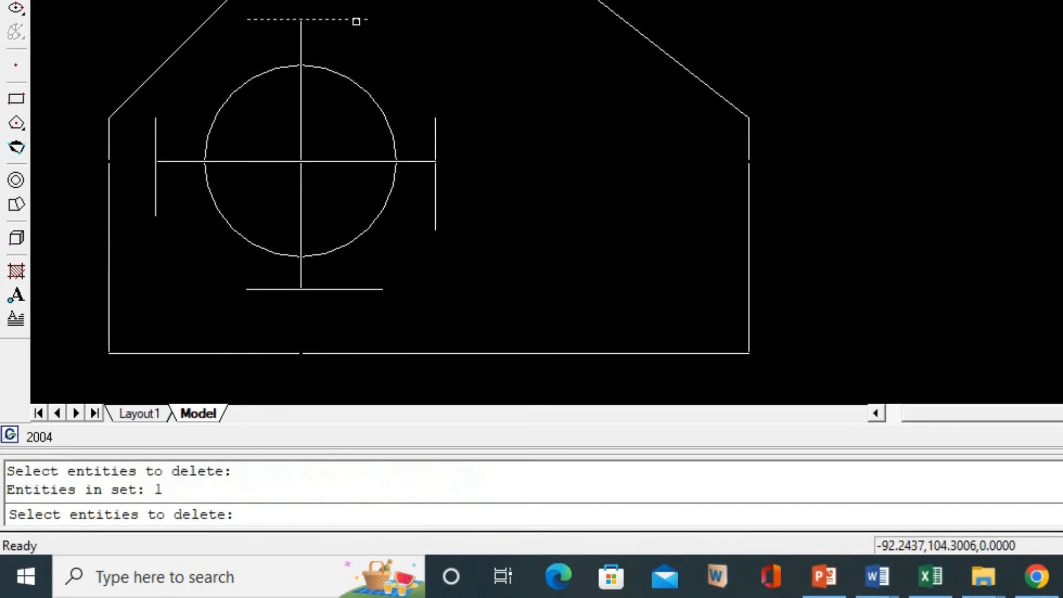
{"action": "left_click", "coordinate": [435, 138]}
{"action": "left_click", "coordinate": [369, 289]}
{"action": "left_click", "coordinate": [161, 199]}
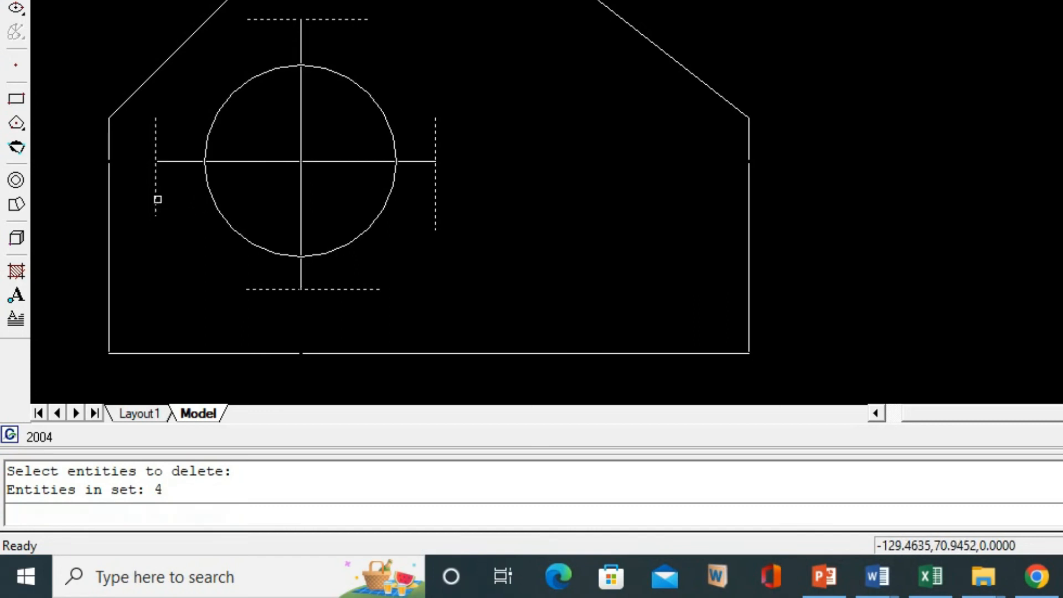
{"action": "key", "text": "Return"}
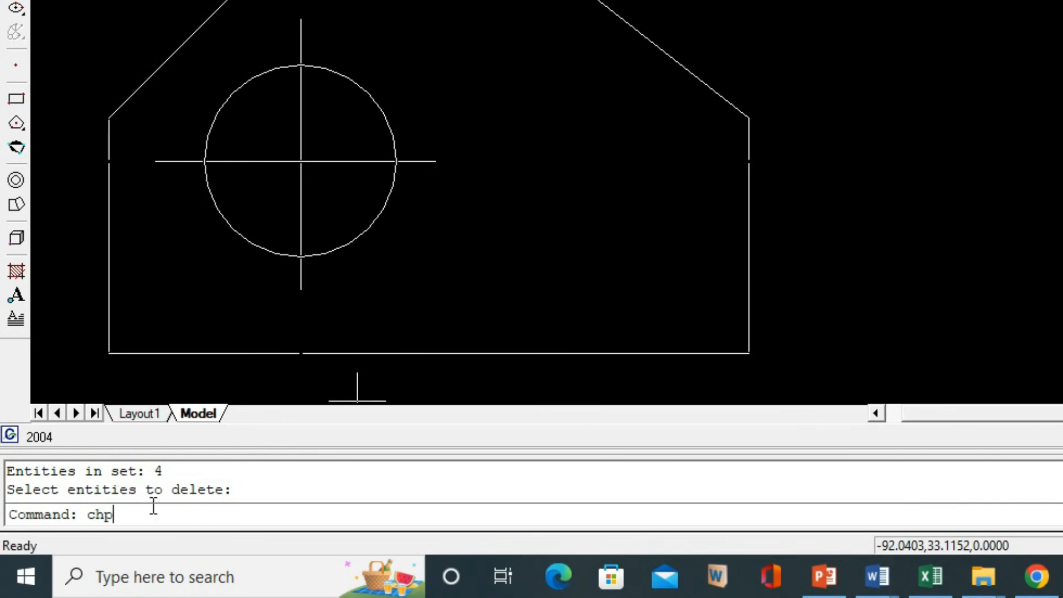
Change the linetype of the circle's horizontal and vertical centre lines to center with CHPROP.
{"action": "type", "text": "p"}
{"action": "key", "text": "Return"}
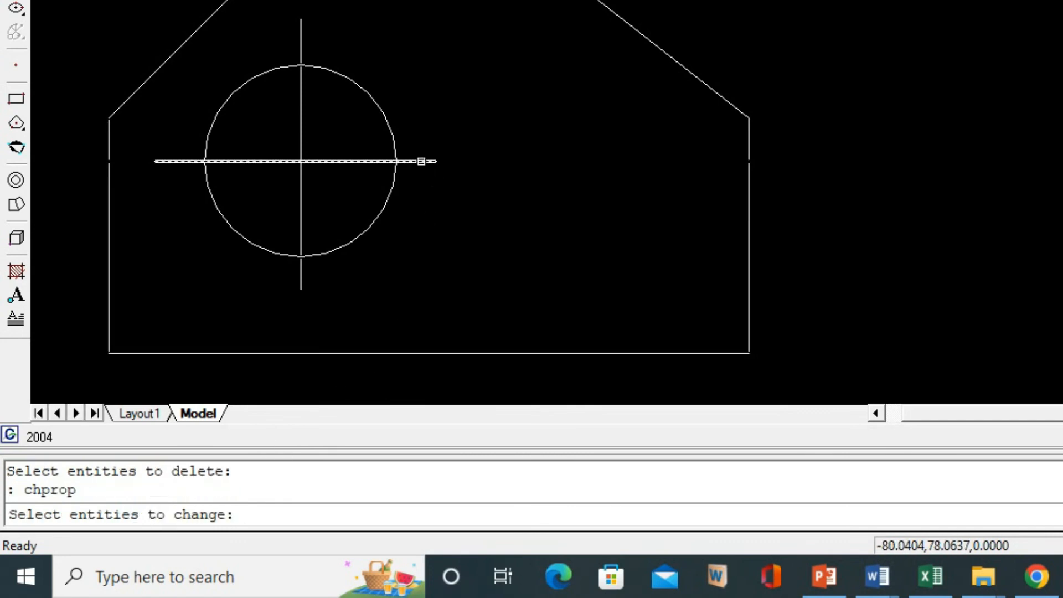
{"action": "left_click", "coordinate": [421, 161]}
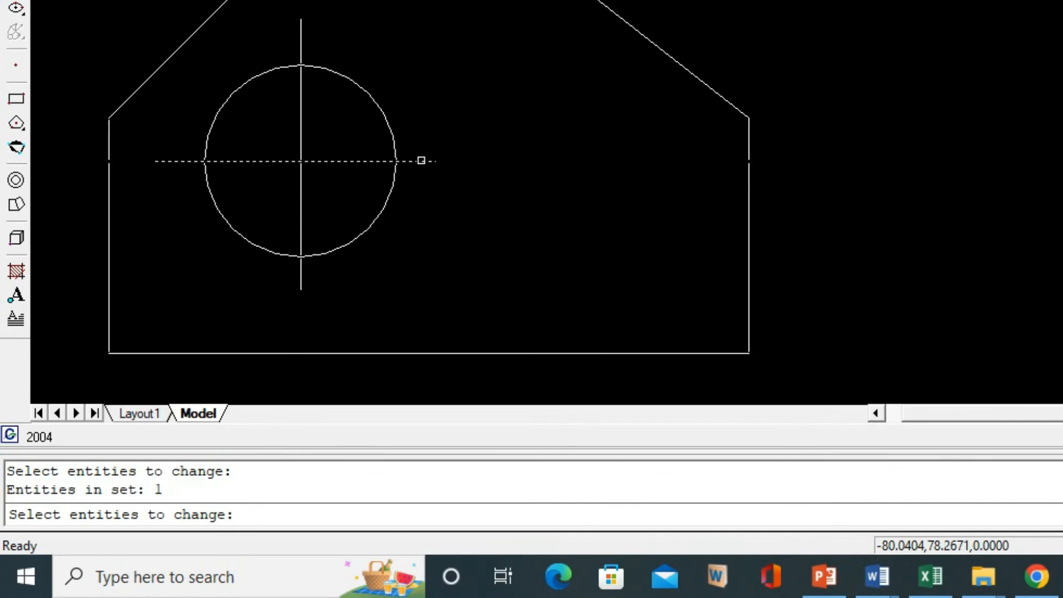
{"action": "left_click", "coordinate": [303, 123]}
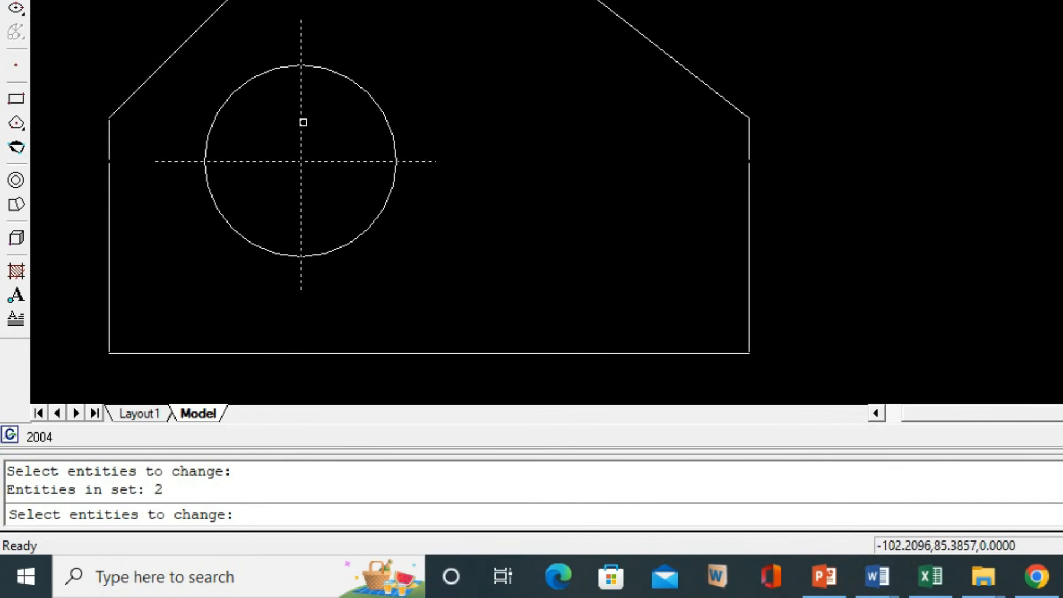
{"action": "key", "text": "Return"}
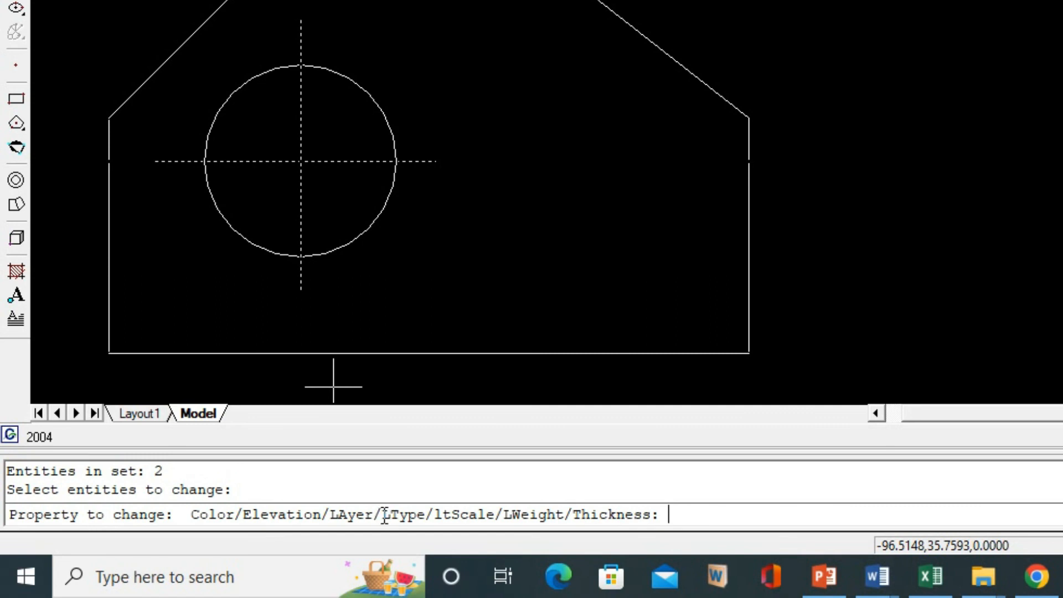
{"action": "type", "text": "l"}
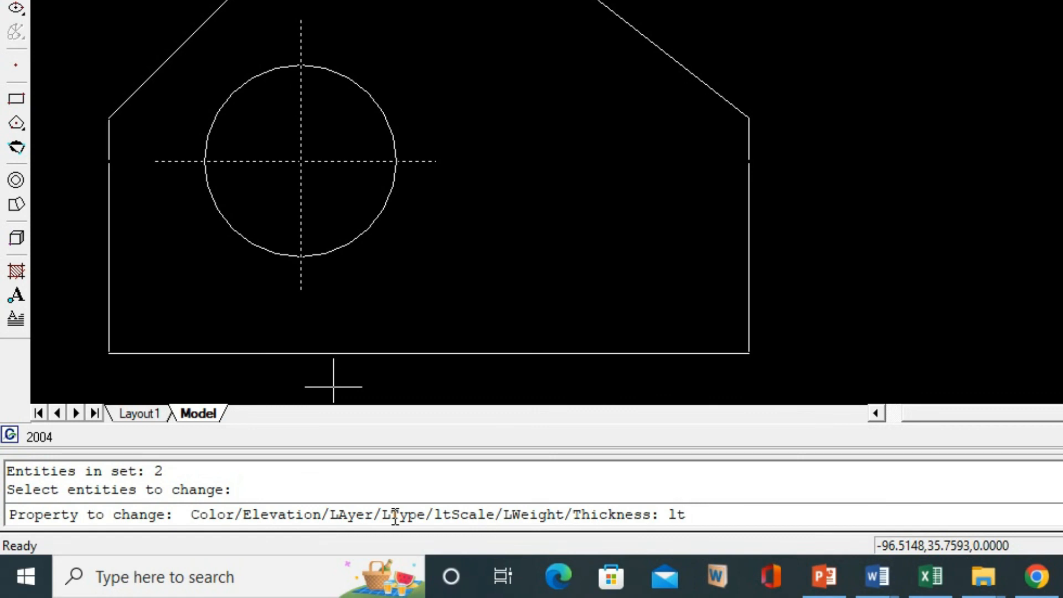
{"action": "type", "text": "t"}
{"action": "key", "text": "Return"}
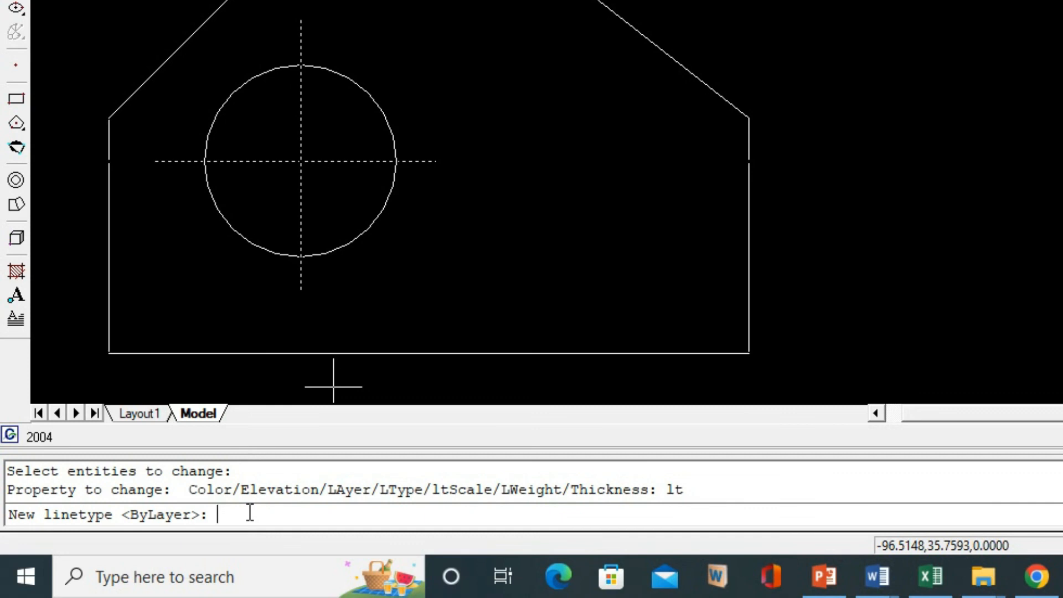
{"action": "type", "text": "cent"}
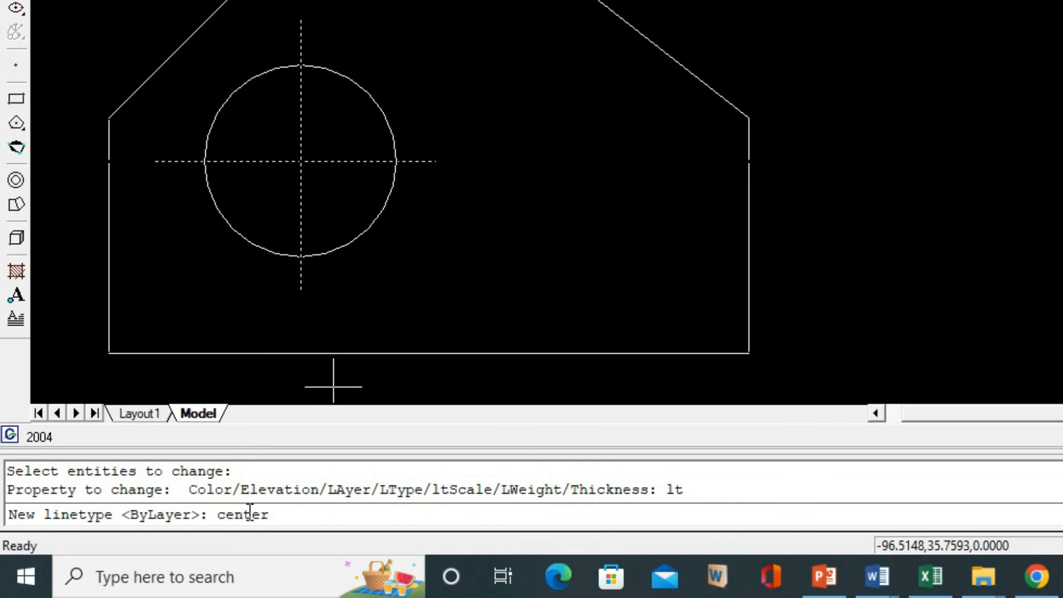
{"action": "type", "text": "er"}
{"action": "key", "text": "Return"}
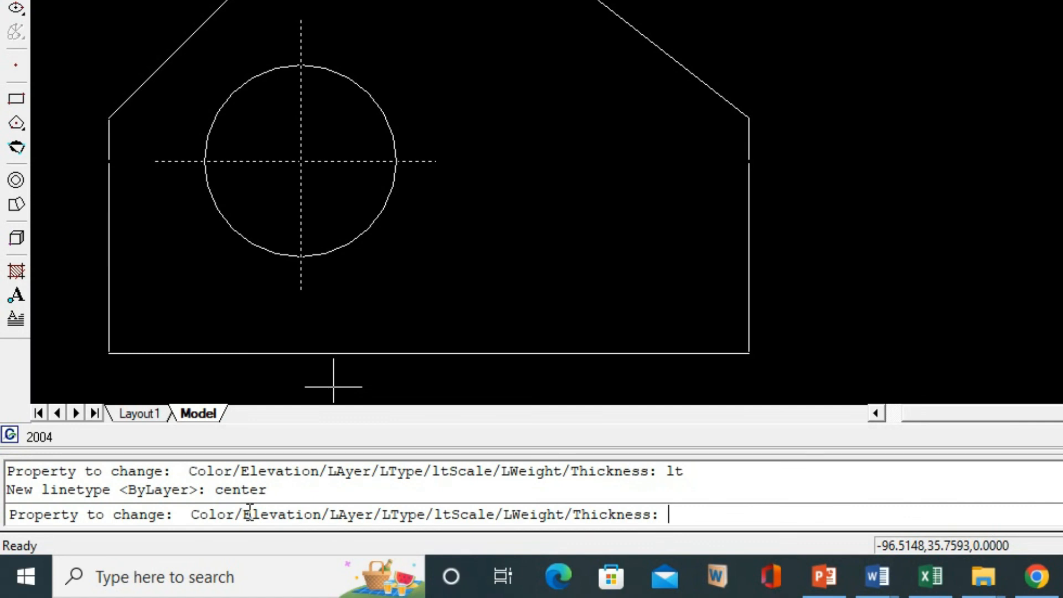
{"action": "key", "text": "Return"}
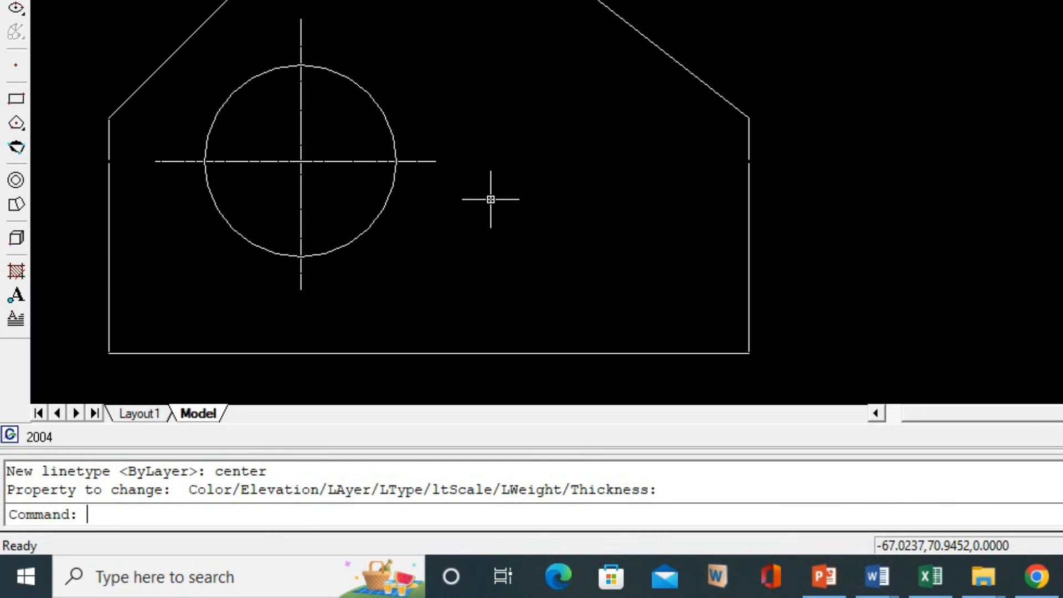
Set the linetype scale of the circle's horizontal and vertical centre lines to 5 with CHPROP.
{"action": "key", "text": "Return"}
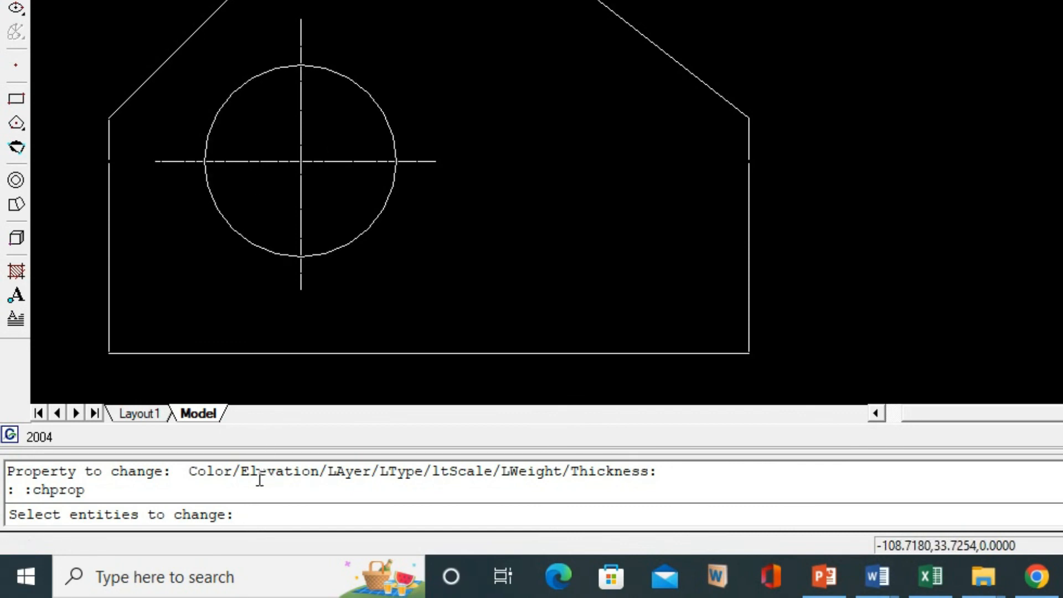
{"action": "type", "text": "p"}
{"action": "key", "text": "Return"}
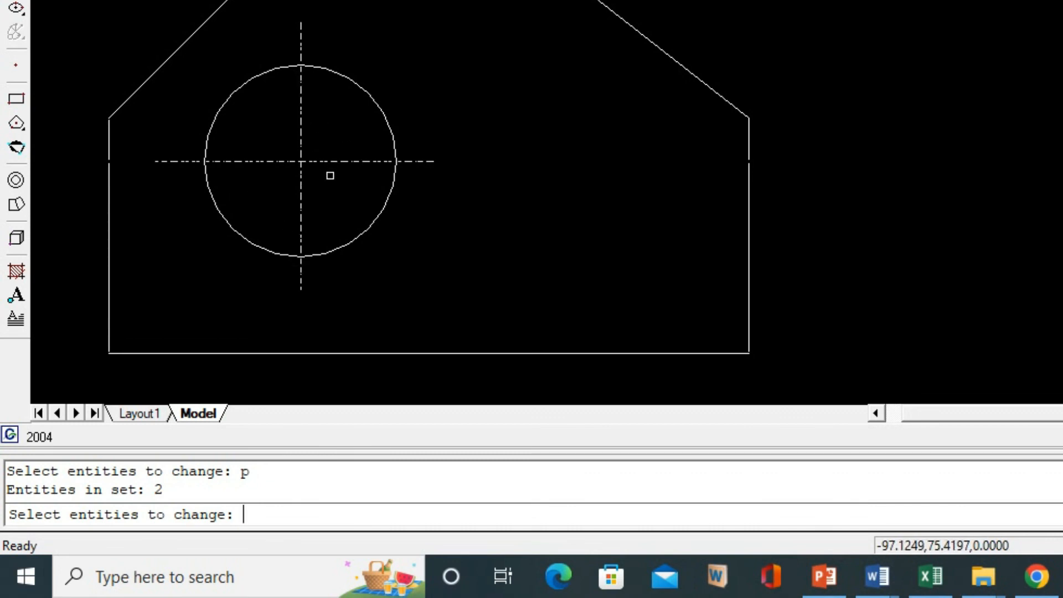
{"action": "key", "text": "Return"}
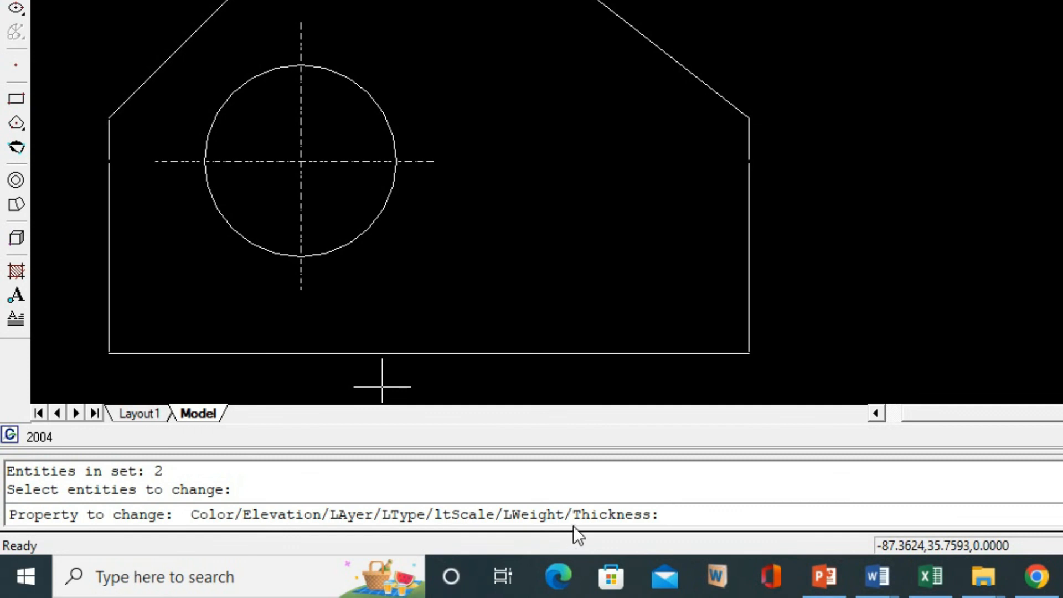
{"action": "type", "text": "lts"}
{"action": "key", "text": "Return"}
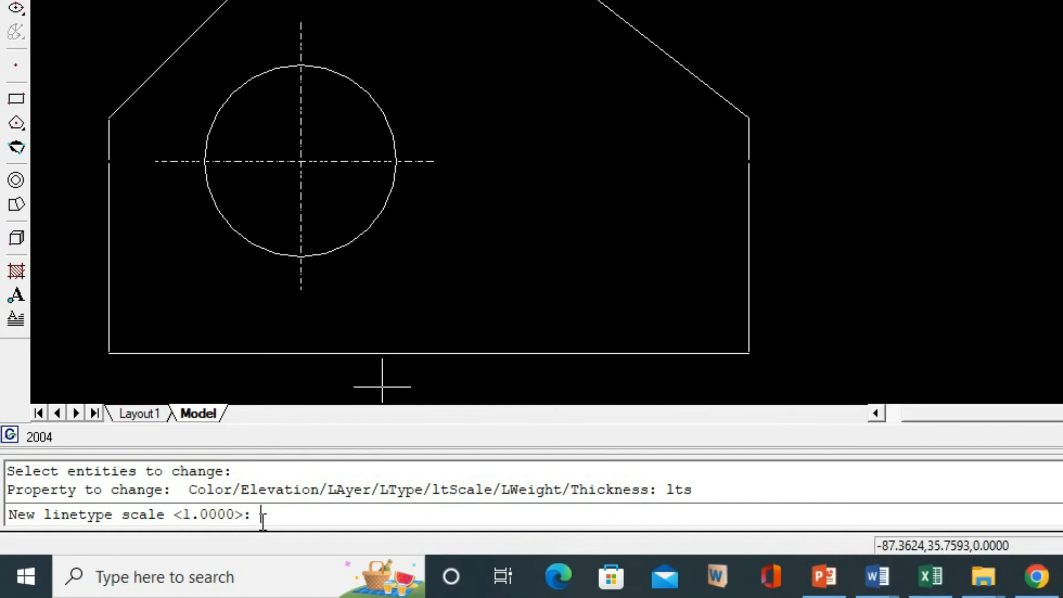
{"action": "type", "text": "5"}
{"action": "key", "text": "Return"}
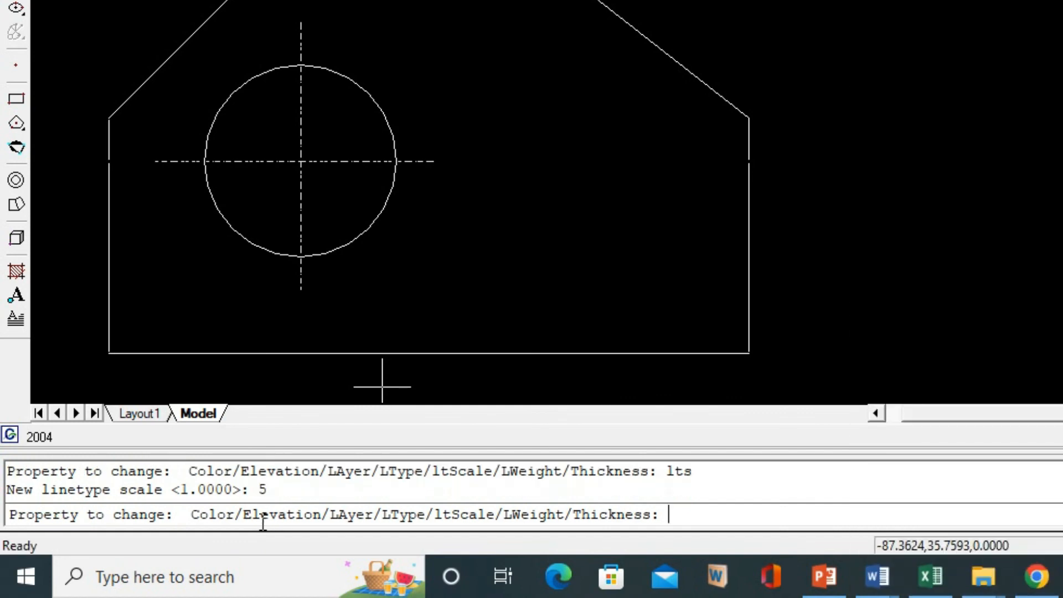
{"action": "key", "text": "Return"}
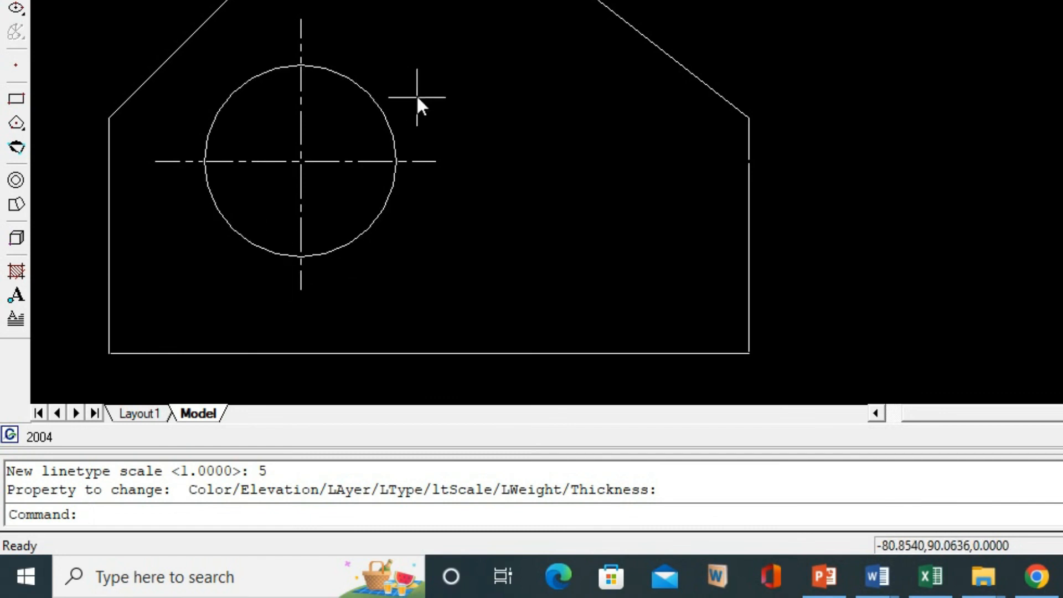
Check the reference drawing for the dimensions locating the plate's circles, and return to the CADian drawing.
{"action": "key", "text": "alt+Tab"}
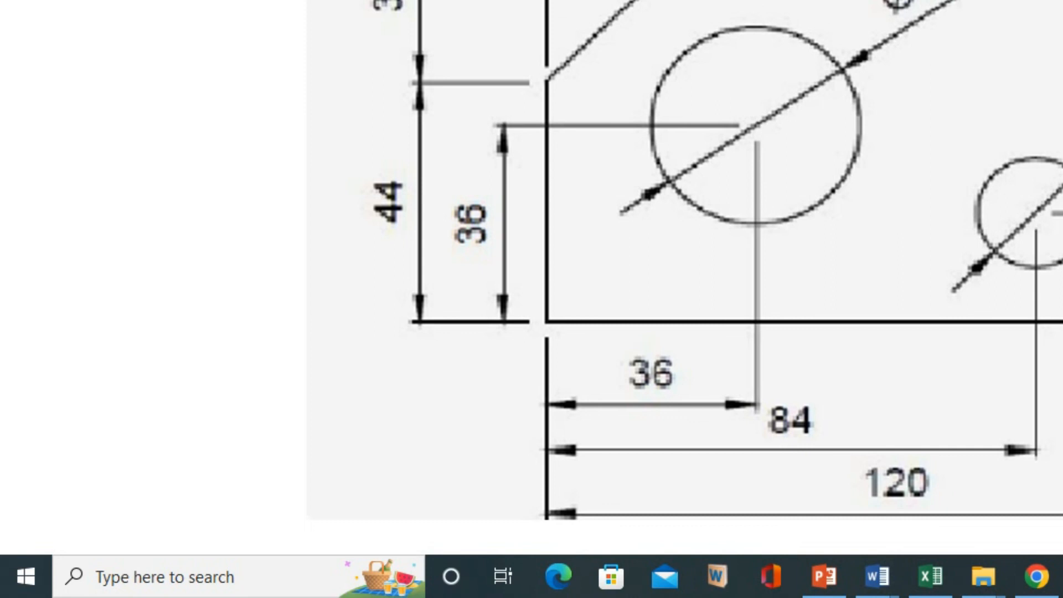
{"action": "key", "text": "alt+Tab"}
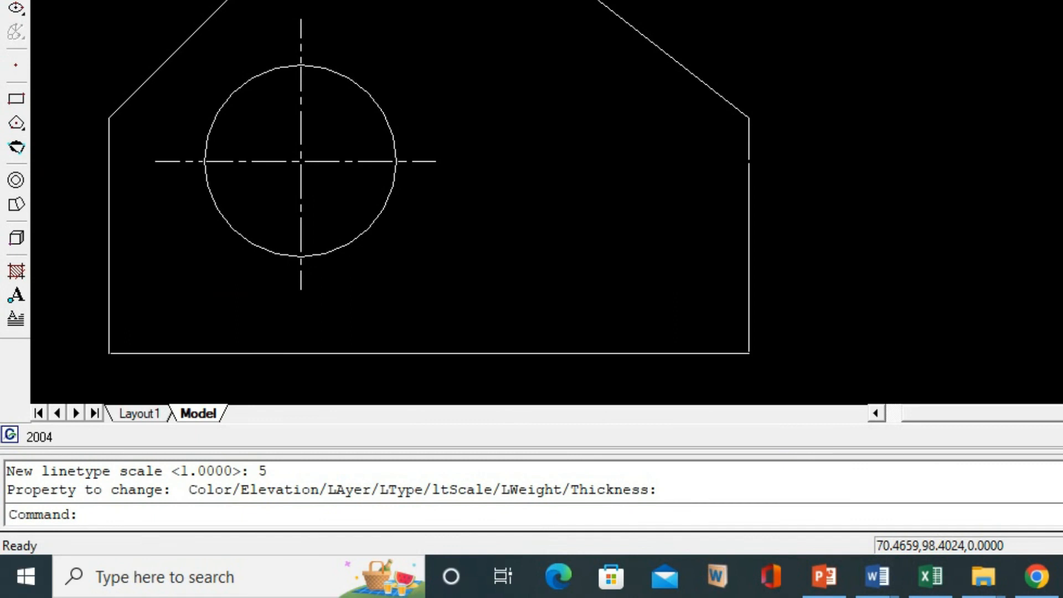